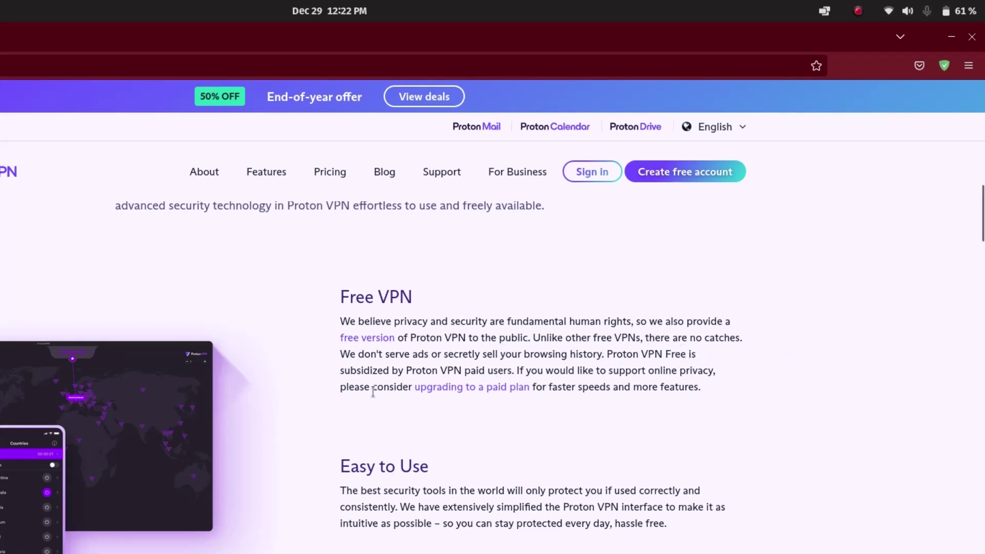
# Step: Follow the 'free version' link in the Free VPN paragraph to open the Free VPN page
pyautogui.moveTo(345, 371); pyautogui.dragTo(523, 370)
pyautogui.click(674, 364)
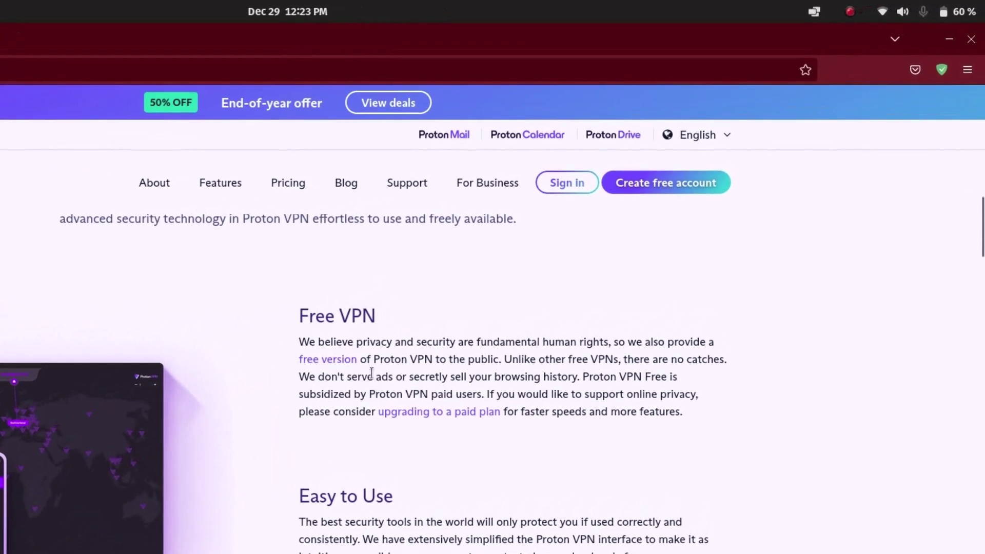
pyautogui.click(332, 360)
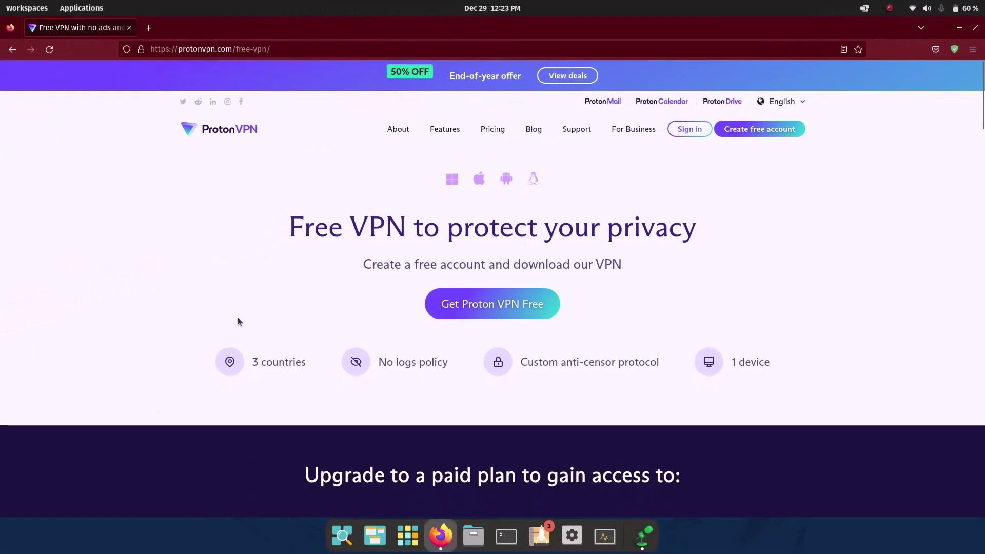
pyautogui.moveTo(225, 370)
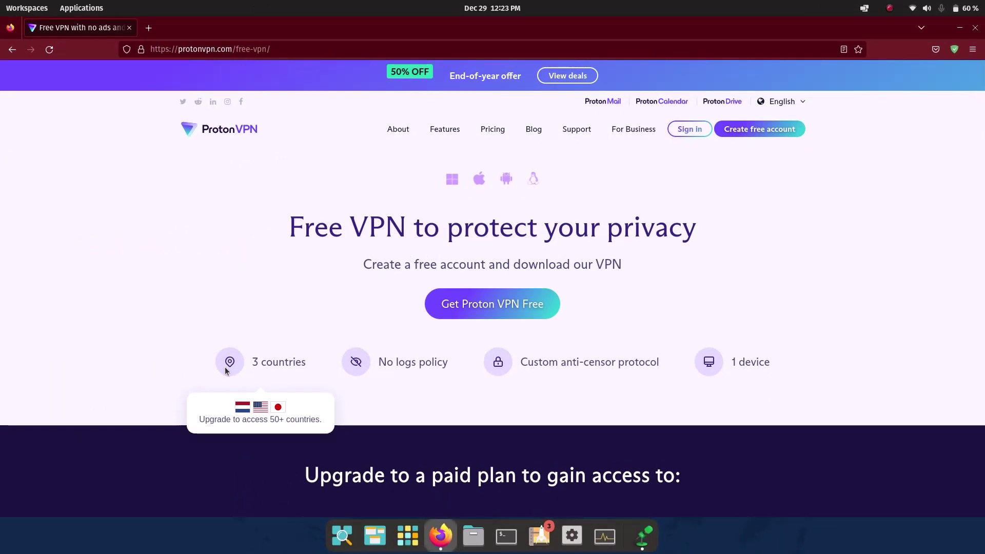
pyautogui.moveTo(376, 363)
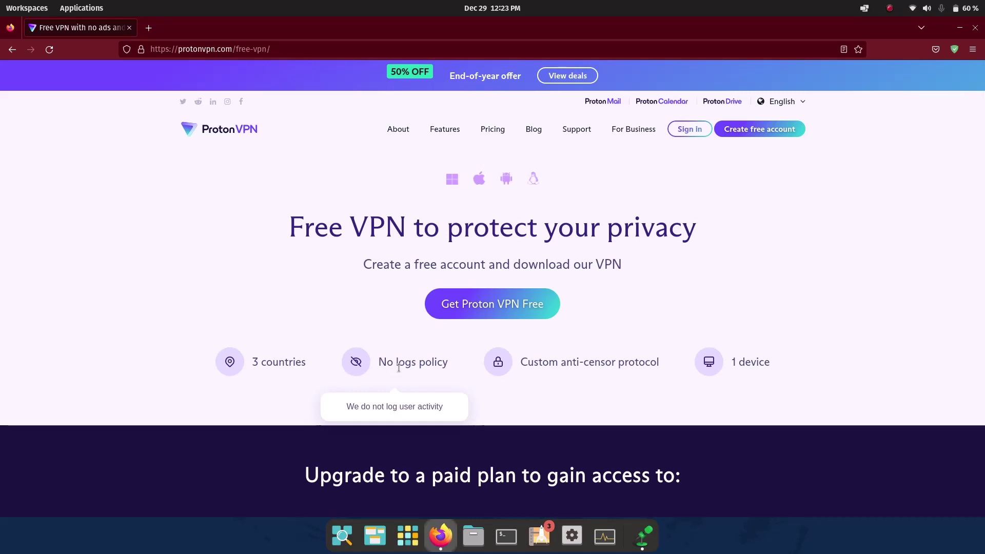
pyautogui.moveTo(524, 358)
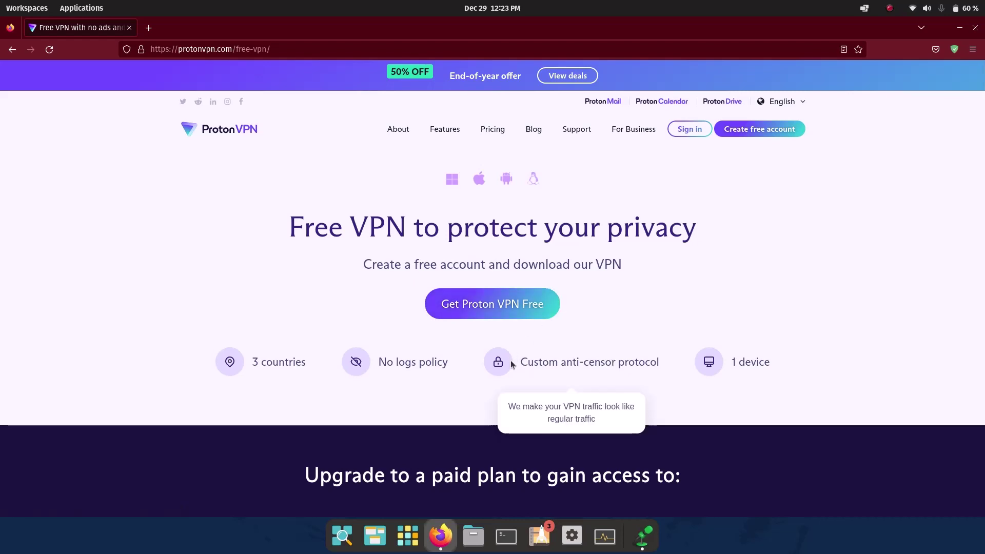
pyautogui.moveTo(709, 361)
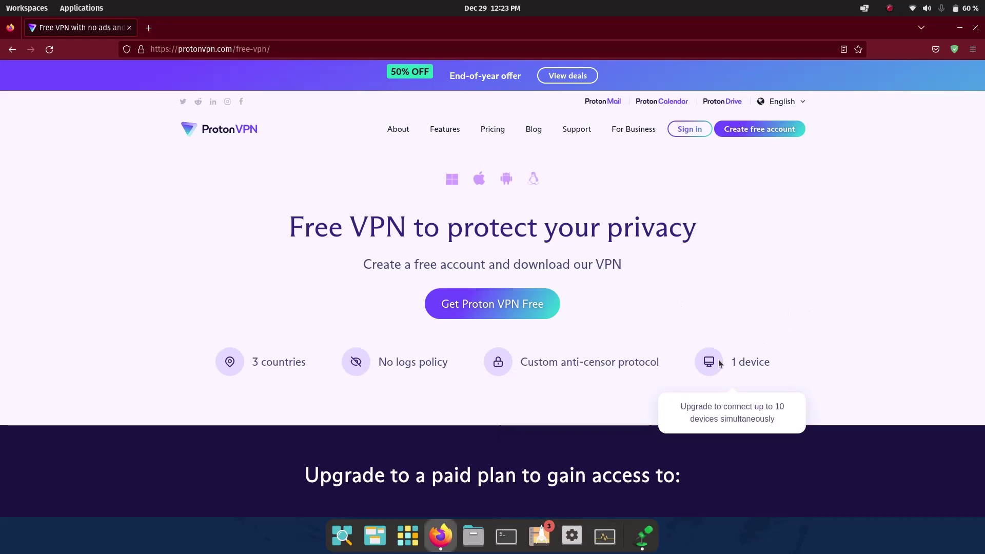
pyautogui.click(487, 314)
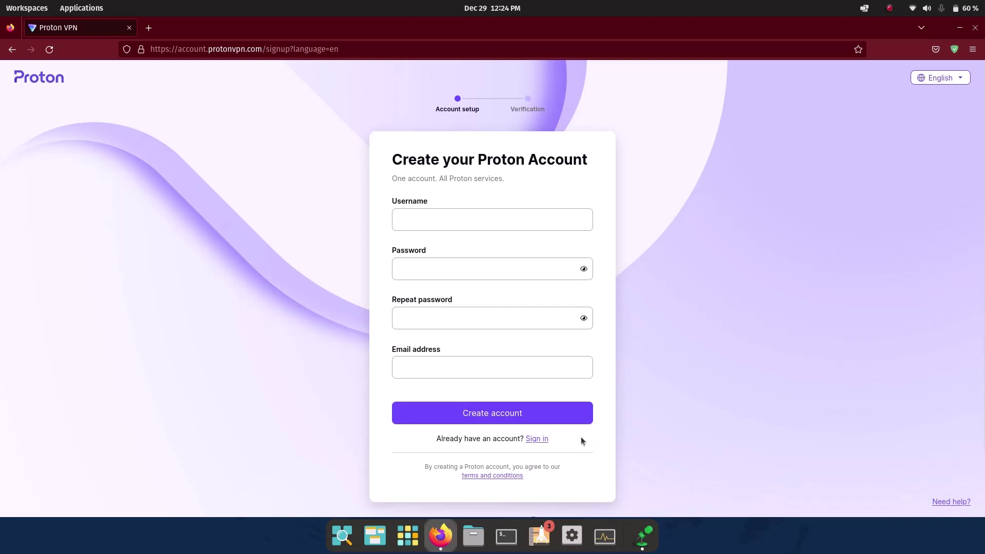
# Step: Switch to the Sign in form and log in with the existing Proton account credentials
pyautogui.click(541, 440)
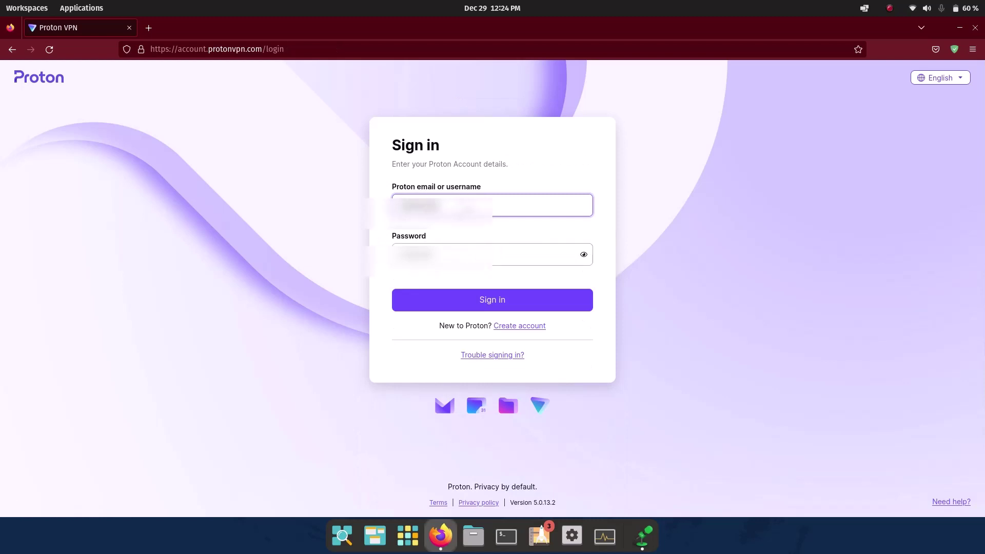
pyautogui.click(504, 301)
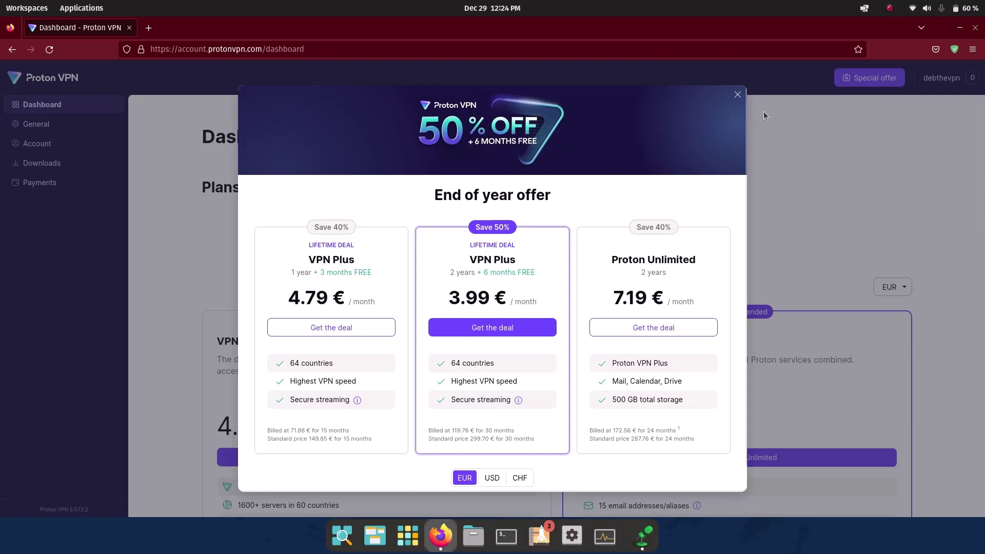
# Step: Close the end-of-year offer and go to the dashboard's Downloads page
pyautogui.click(736, 97)
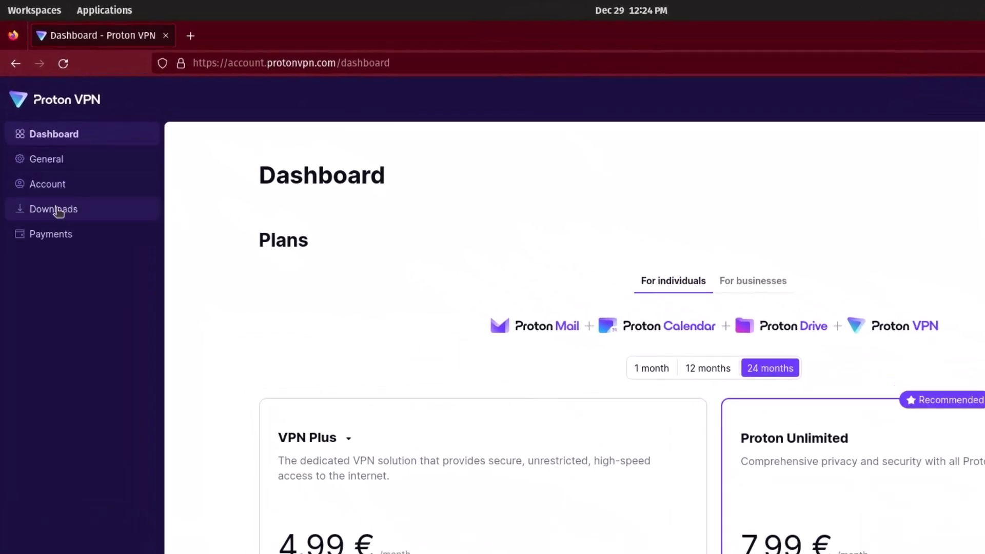
pyautogui.click(82, 219)
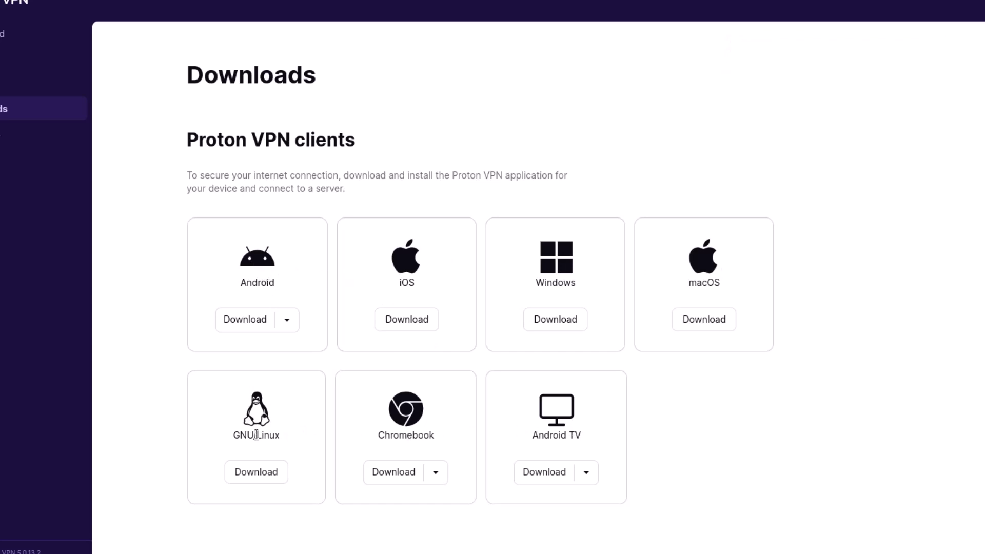
# Step: From the GNU/Linux download, open the Linux install guide and then its Ubuntu 20+ article
pyautogui.click(256, 472)
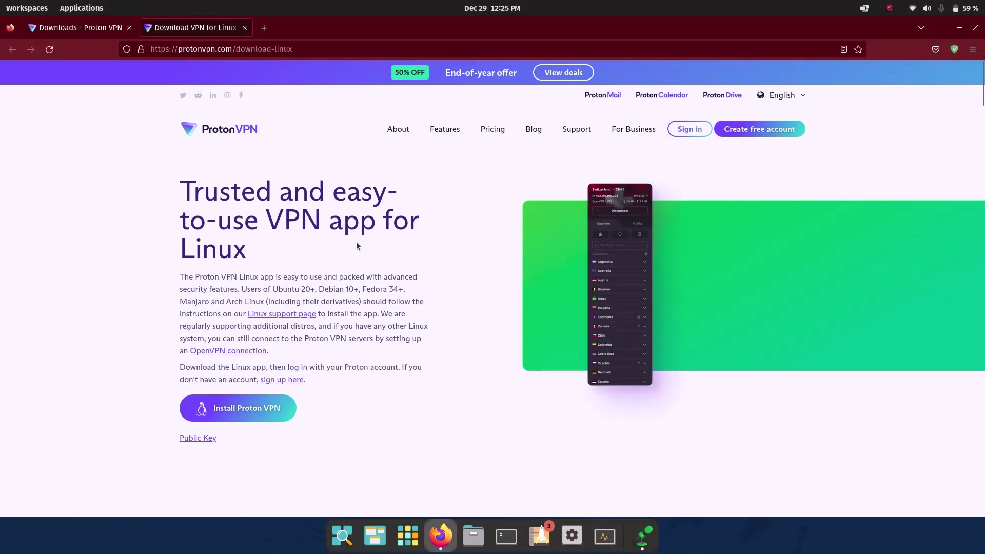
pyautogui.click(263, 418)
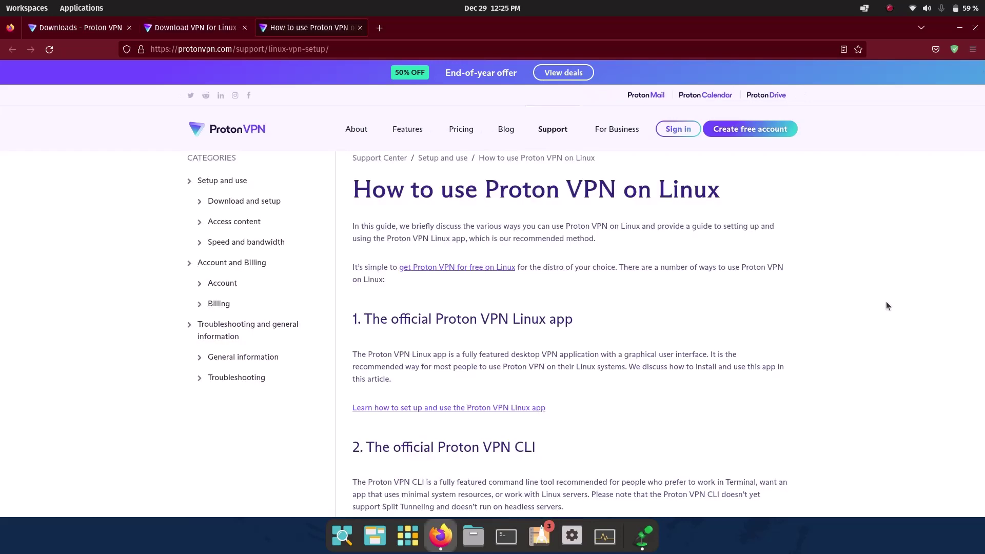
pyautogui.scroll(-3, 887, 306)
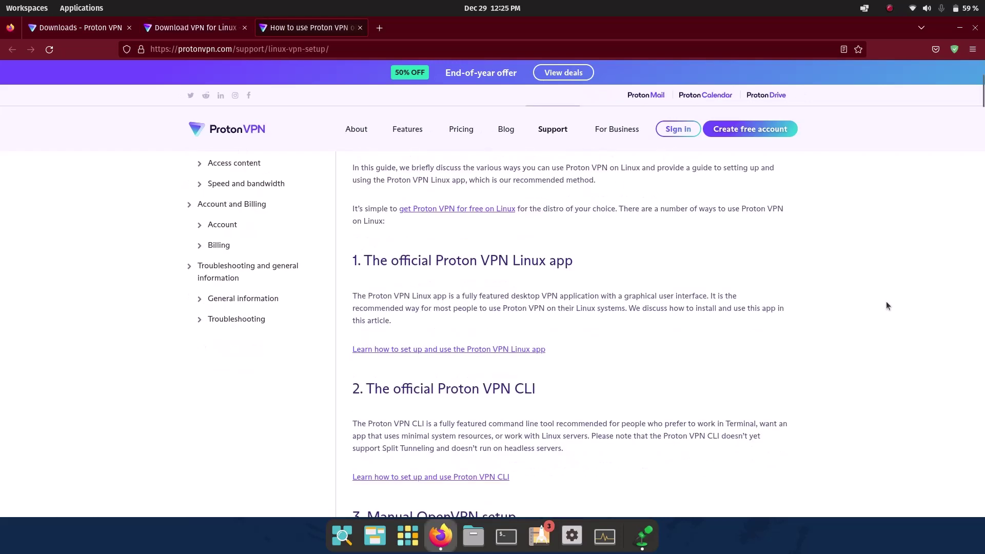
pyautogui.scroll(-10, 886, 305)
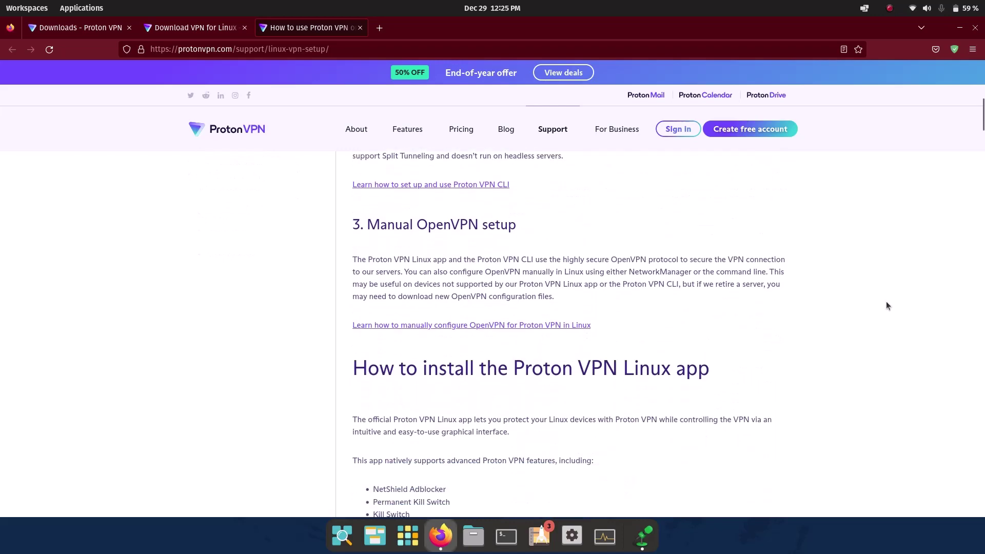
pyautogui.scroll(-3, 887, 306)
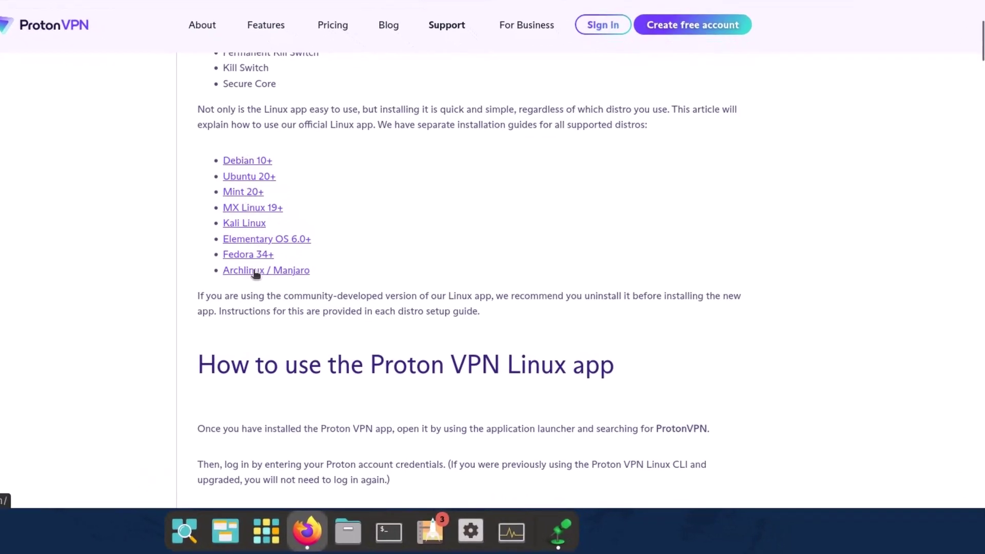
pyautogui.click(251, 180)
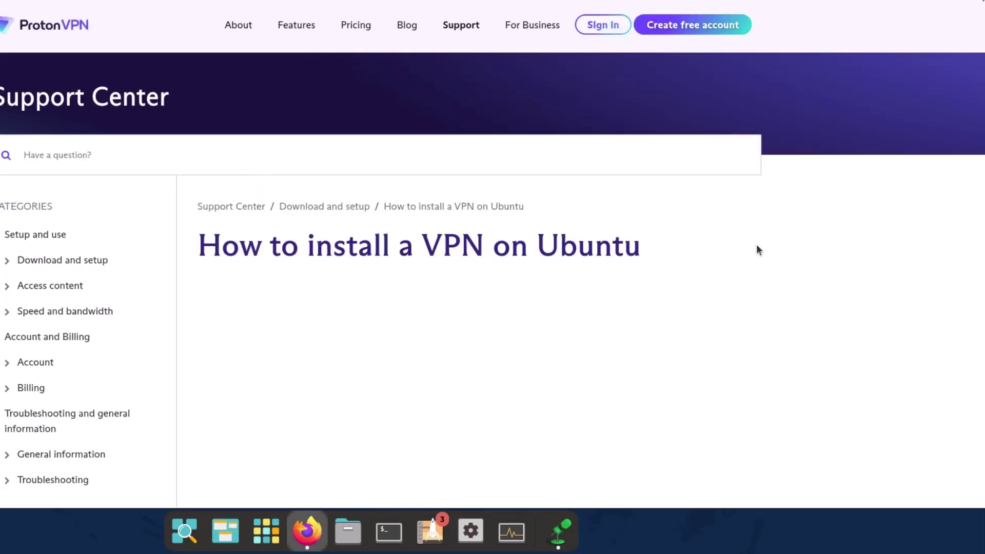
# Step: Download protonvpn-stable-release_1.0.3_all.deb from step 1 of the Ubuntu guide
pyautogui.scroll(-5, 756, 249)
pyautogui.scroll(-2, 758, 249)
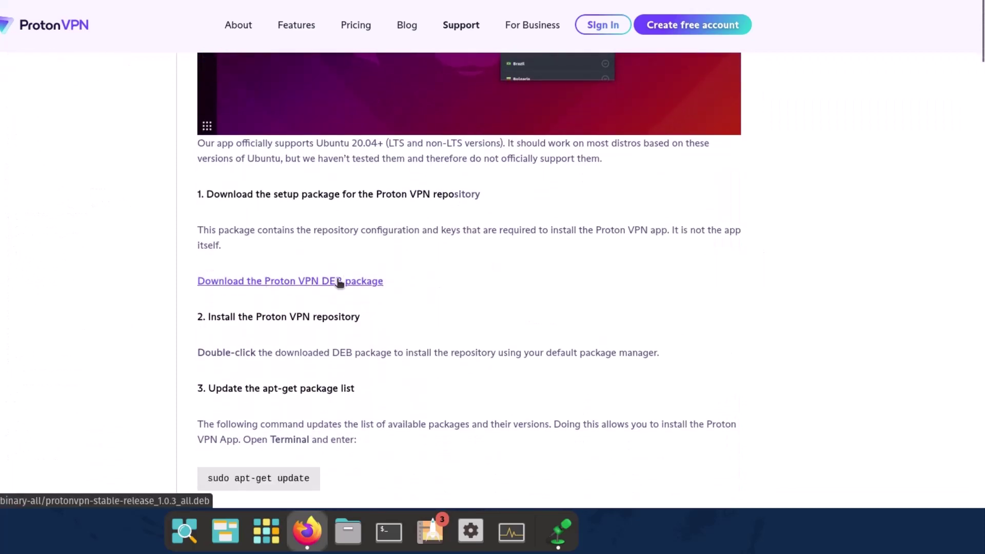
pyautogui.click(282, 291)
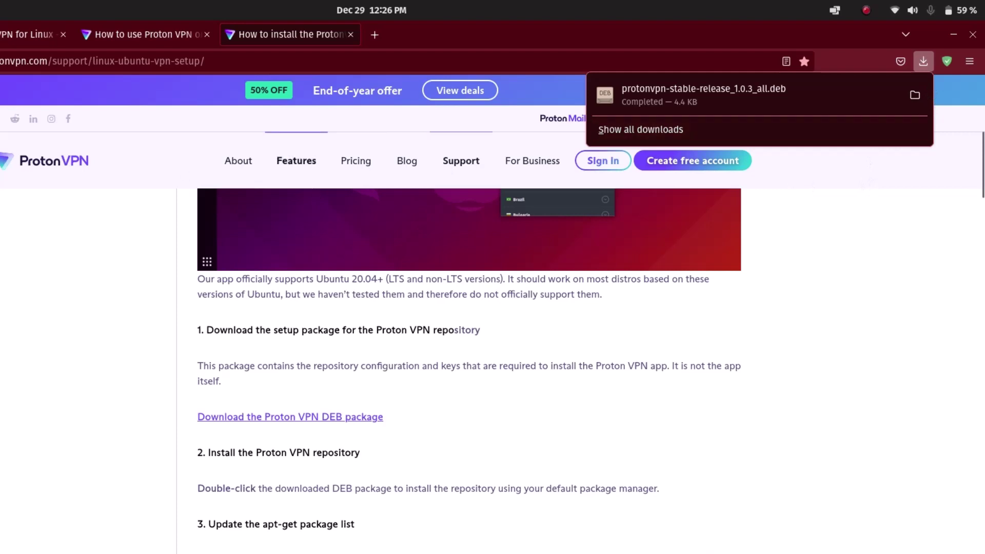
pyautogui.press('Escape')
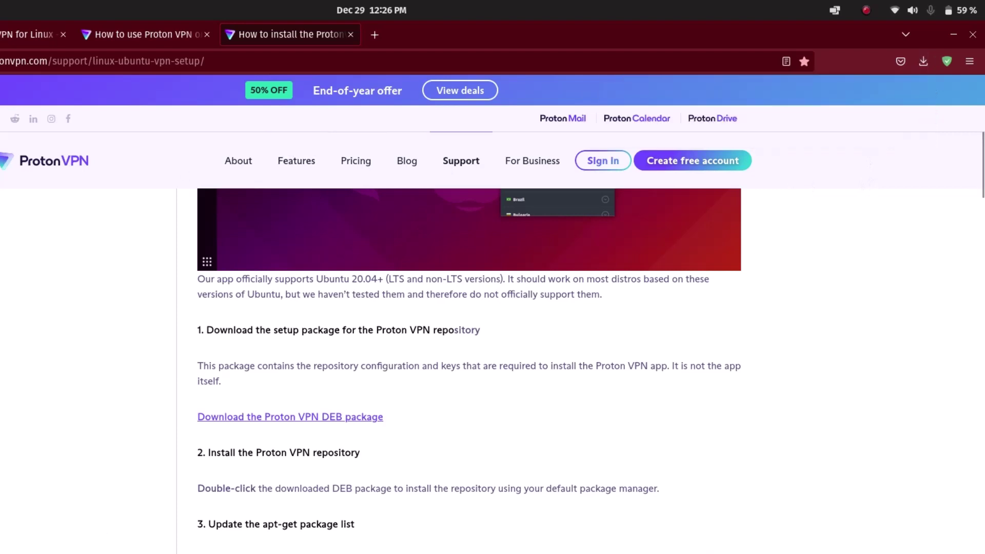
# Step: In Files' Downloads, choose another application for the Proton VPN .deb, then open a terminal
pyautogui.hotkey('alt', 'Tab')
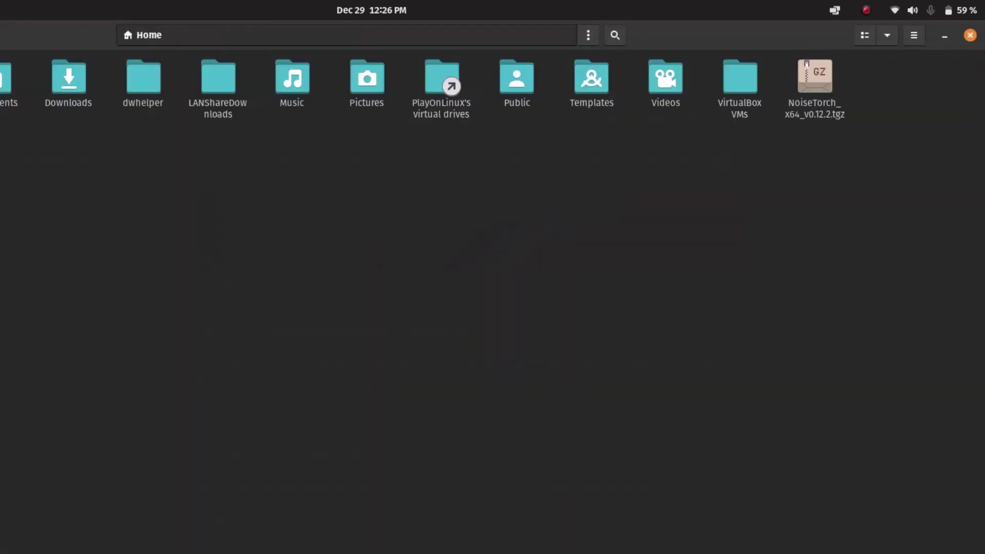
pyautogui.doubleClick(68, 77)
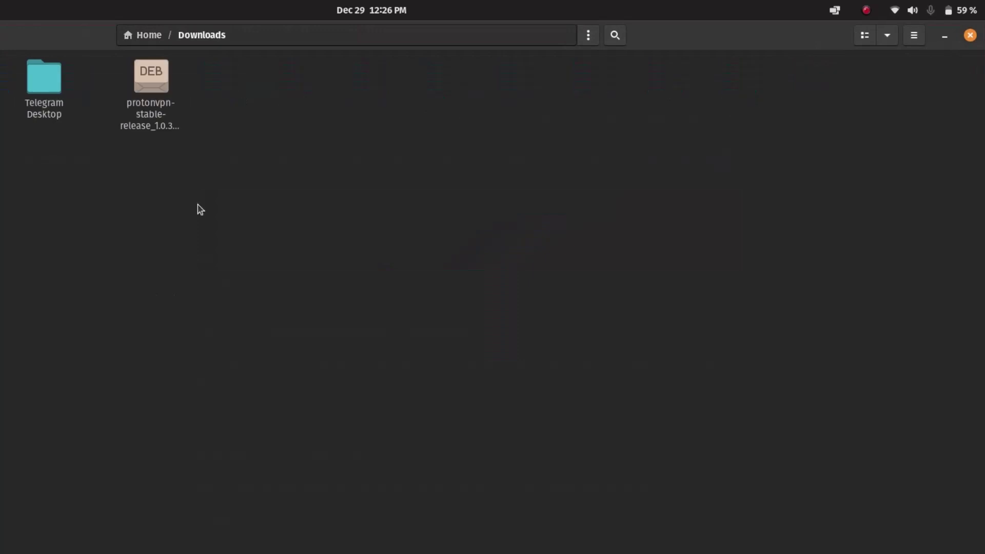
pyautogui.click(153, 123)
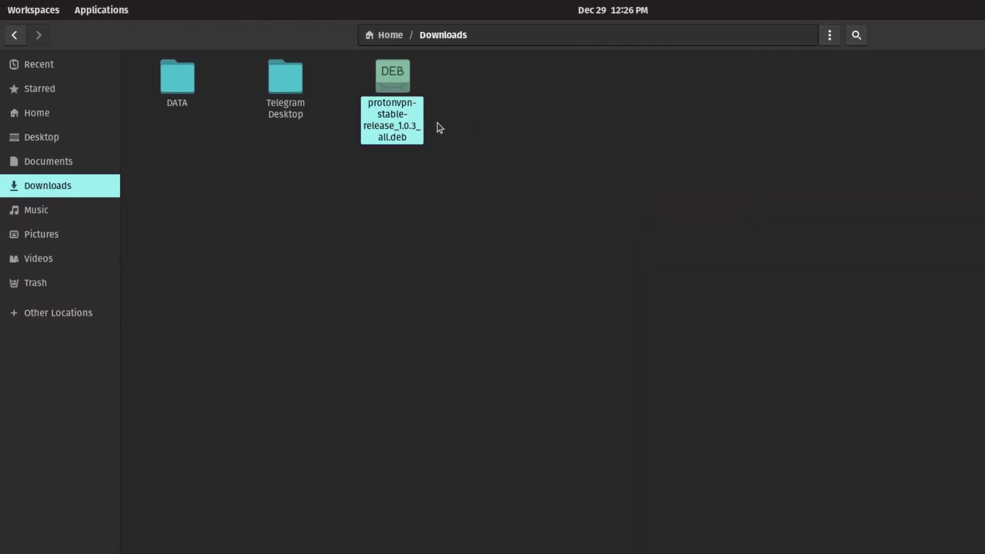
pyautogui.rightClick(409, 126)
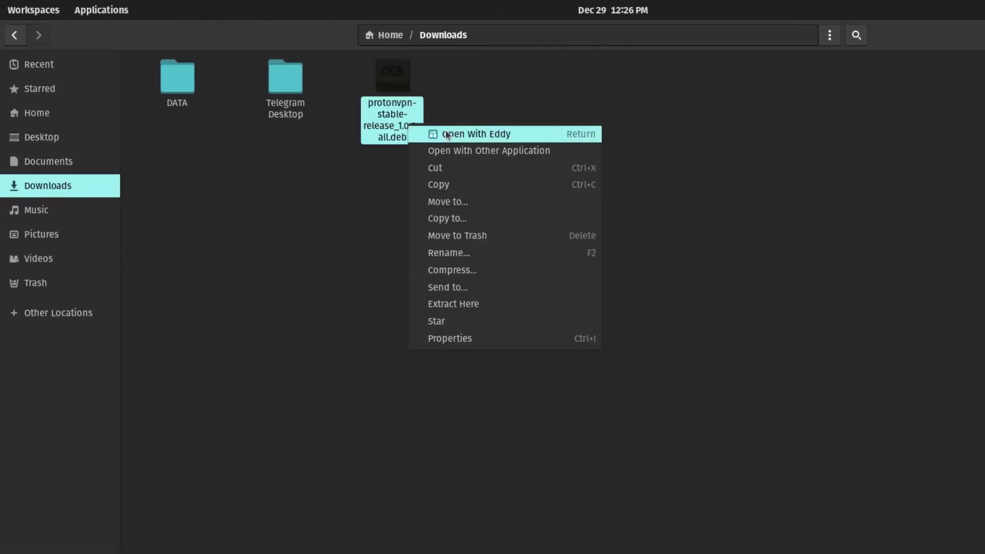
pyautogui.click(501, 153)
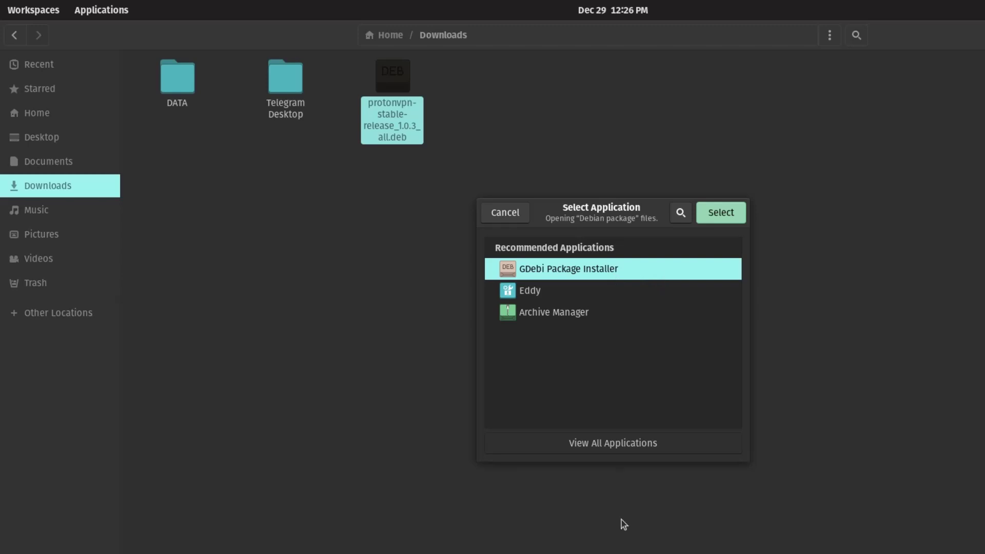
pyautogui.hotkey('ctrl', 'alt', 't')
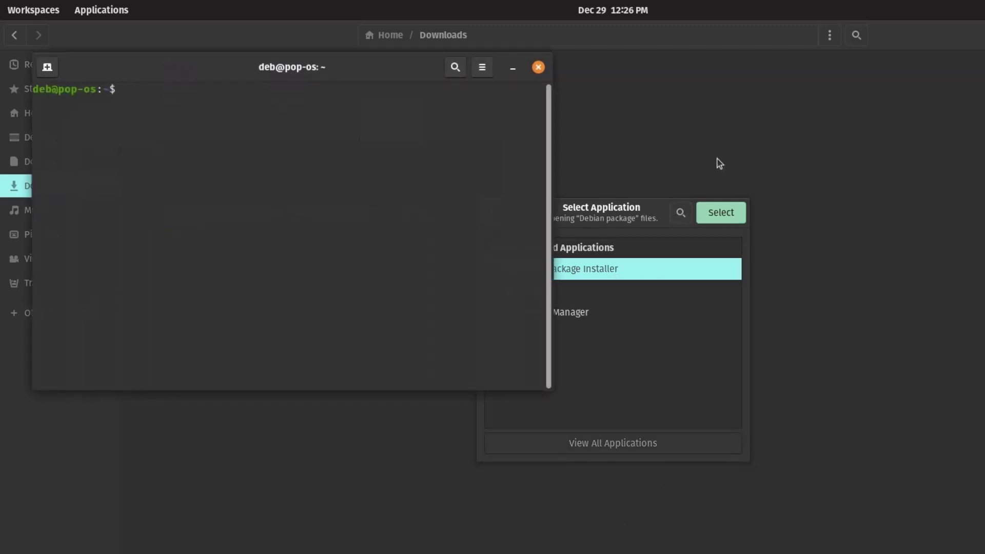
# Step: Run 'sudo apt install gdebi' with the sudo password; gdebi 0.9.5.7+nmu6 is already newest
pyautogui.write('sudo apt')
pyautogui.write('install gdebi')
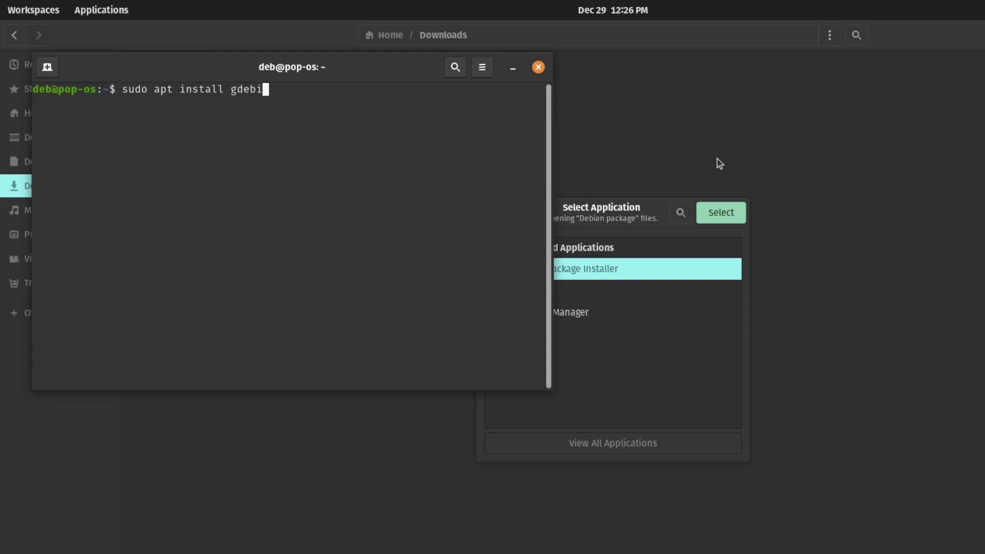
pyautogui.press('Return')
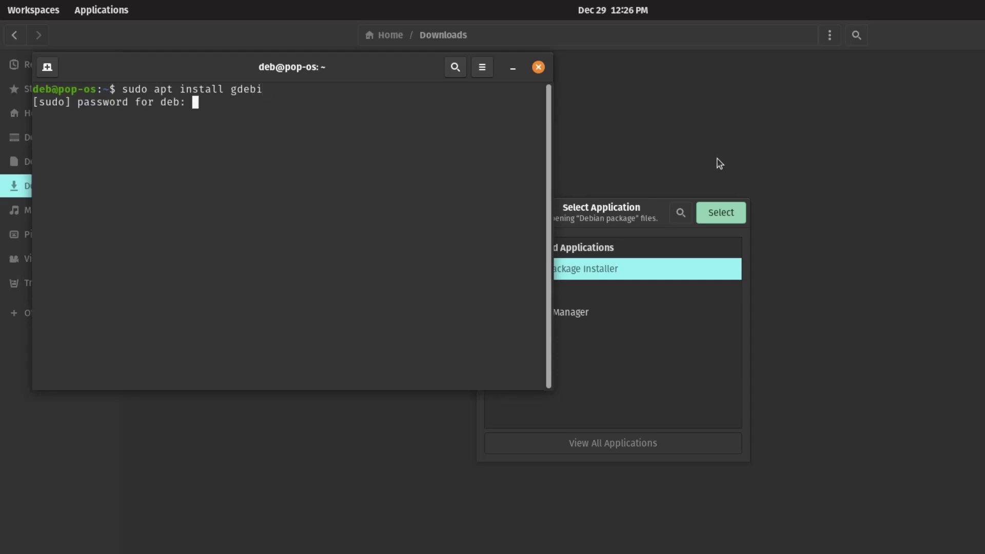
pyautogui.press('Return')
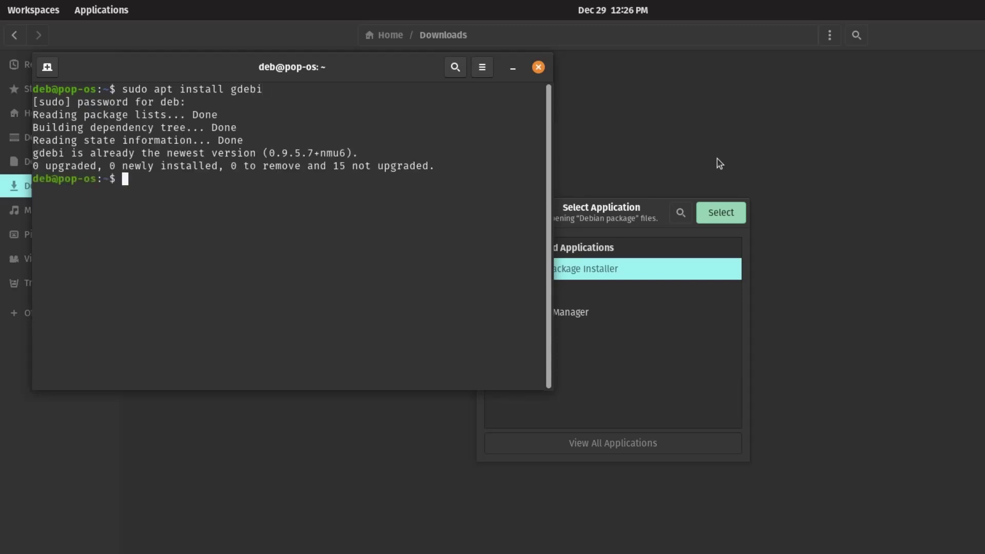
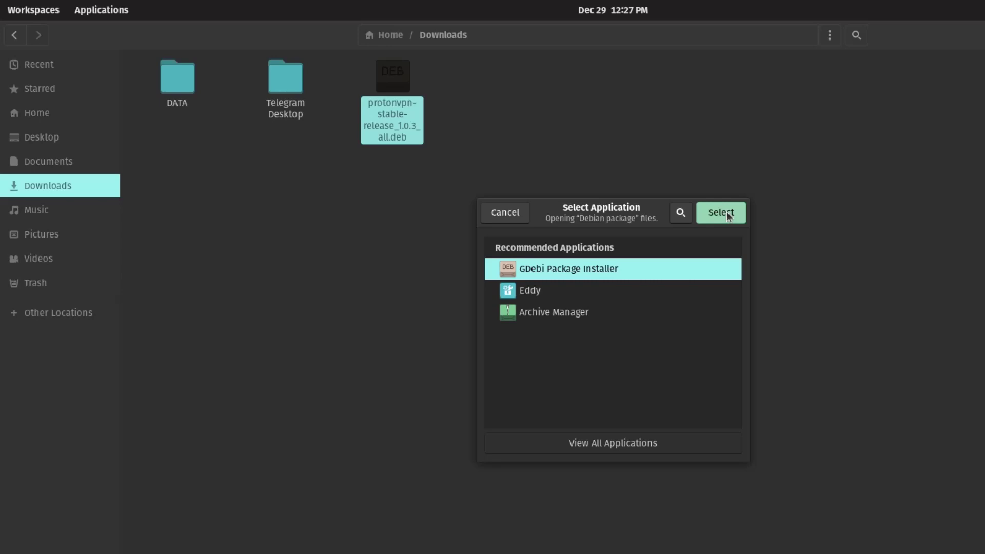
# Step: Open the Proton VPN setup package in GDebi and review its Details, Included files and Lintian output
pyautogui.click(720, 212)
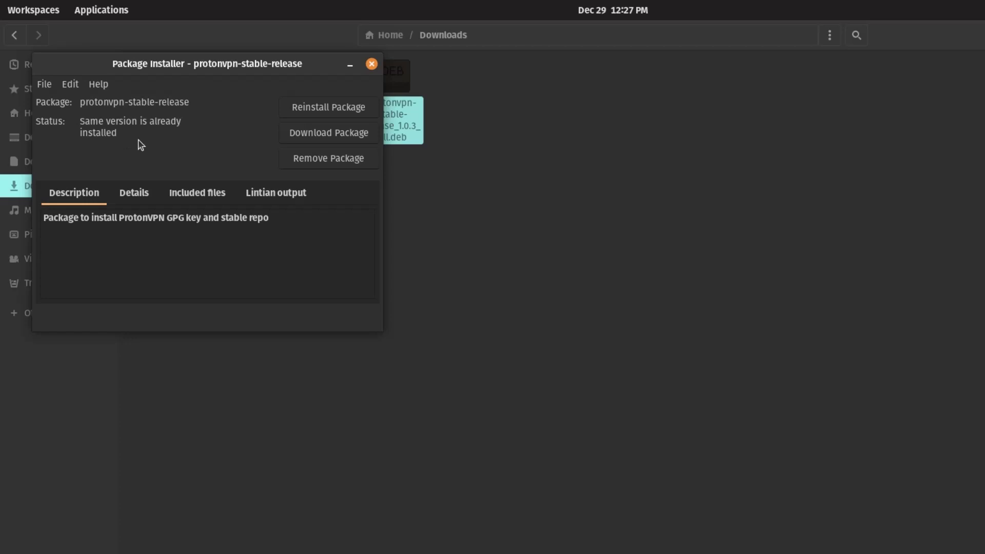
pyautogui.click(126, 199)
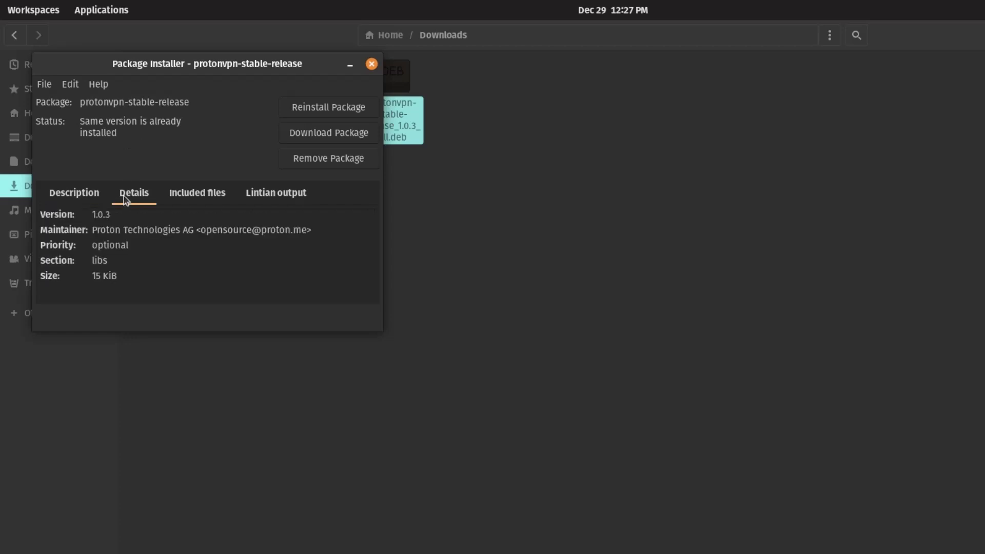
pyautogui.click(207, 193)
pyautogui.click(276, 193)
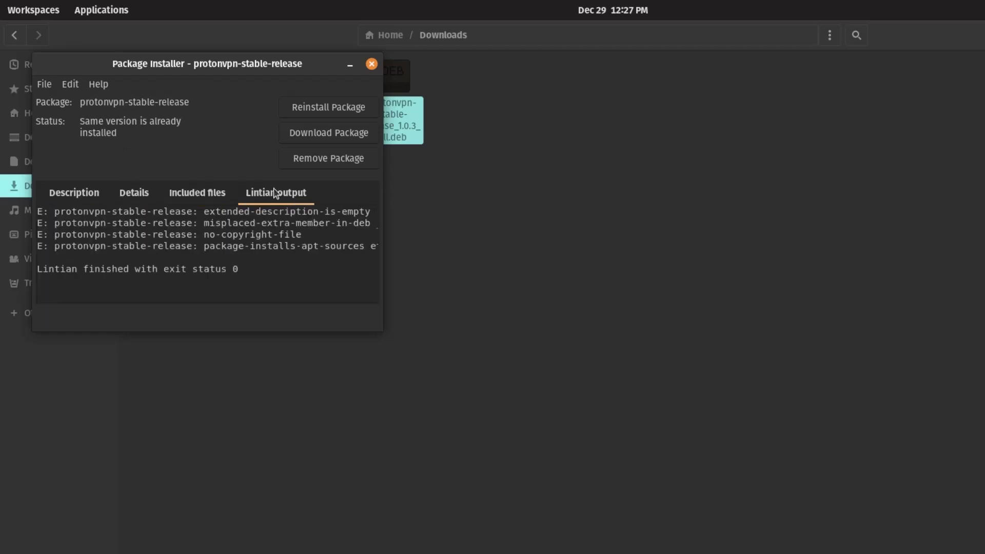
pyautogui.click(208, 203)
pyautogui.click(139, 194)
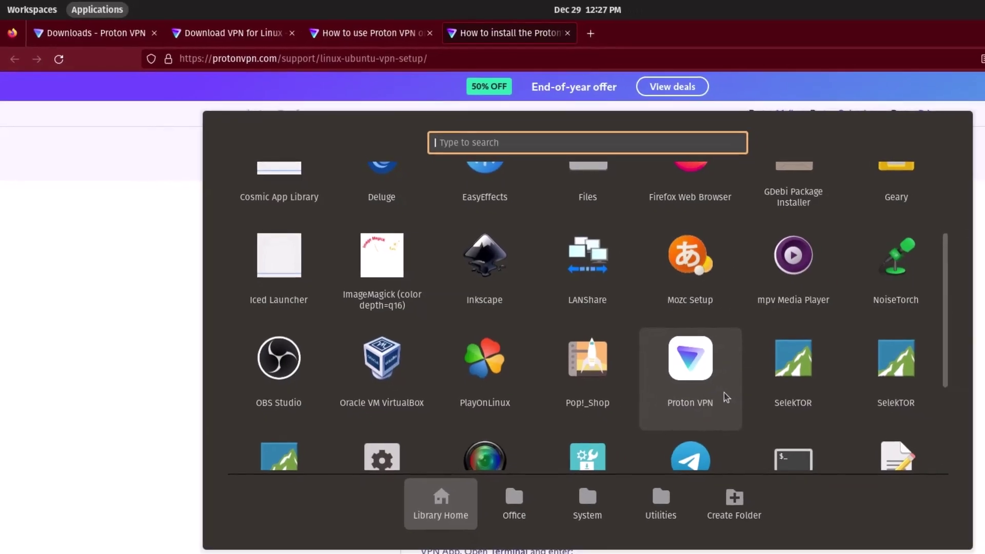
# Step: Launch Proton VPN from the app library and sign in with the account credentials
pyautogui.click(700, 373)
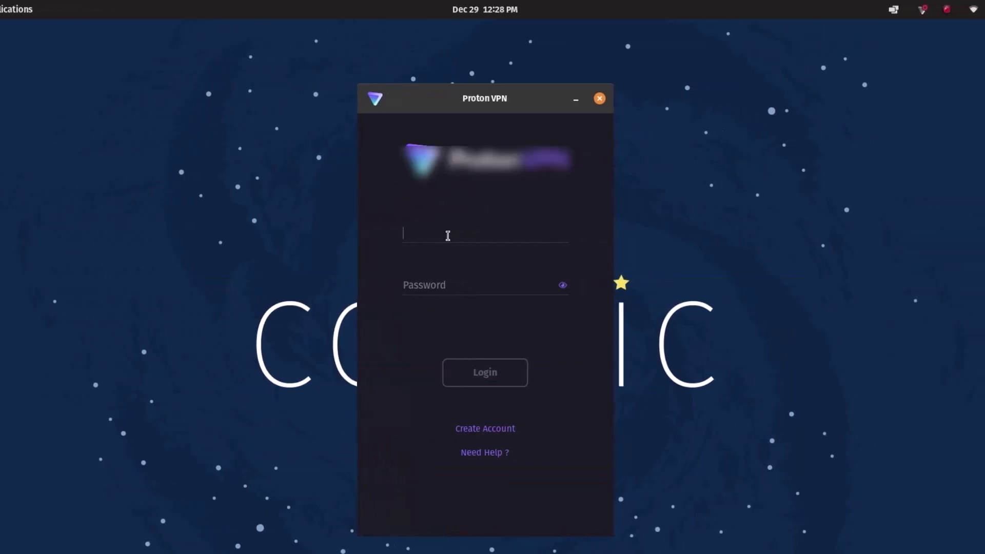
pyautogui.write('ok')
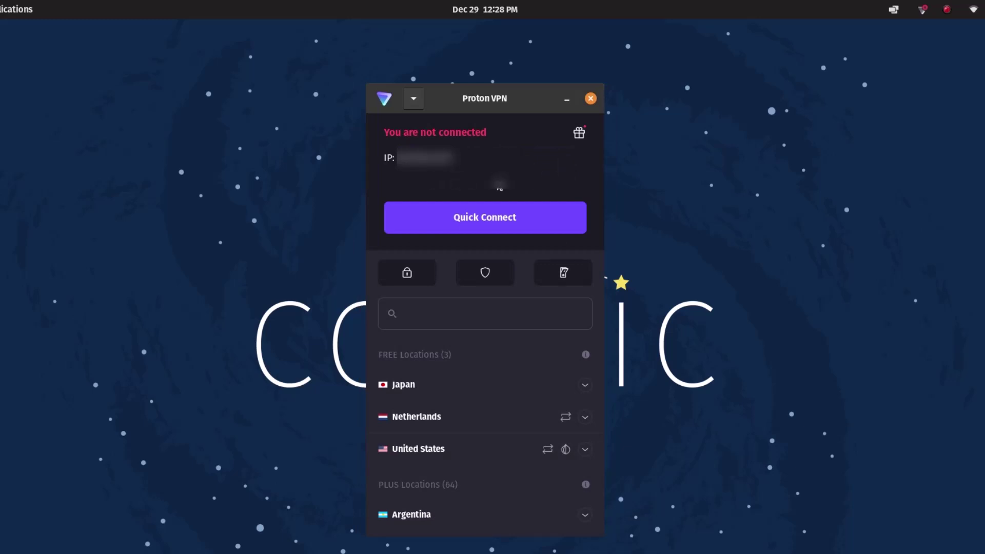
pyautogui.moveTo(439, 396)
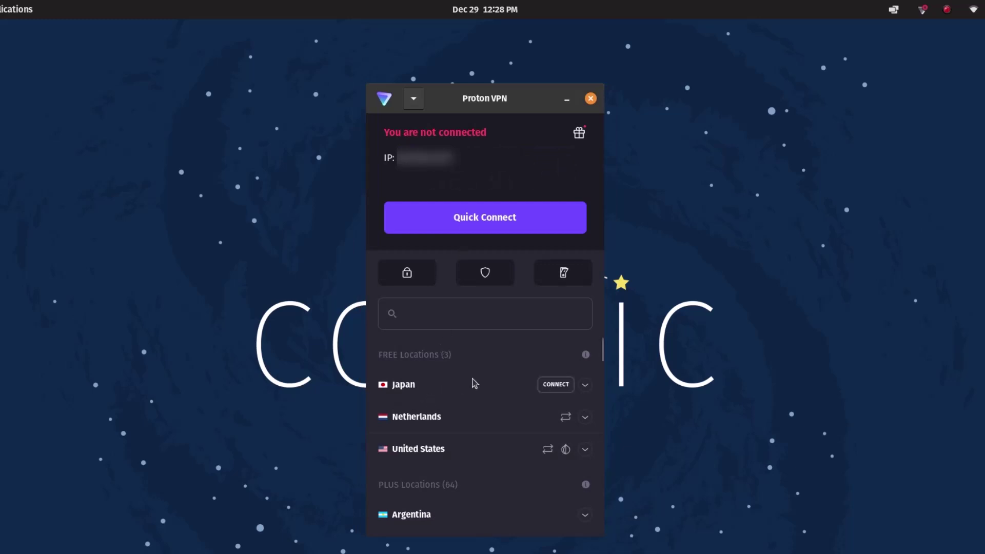
pyautogui.moveTo(391, 451)
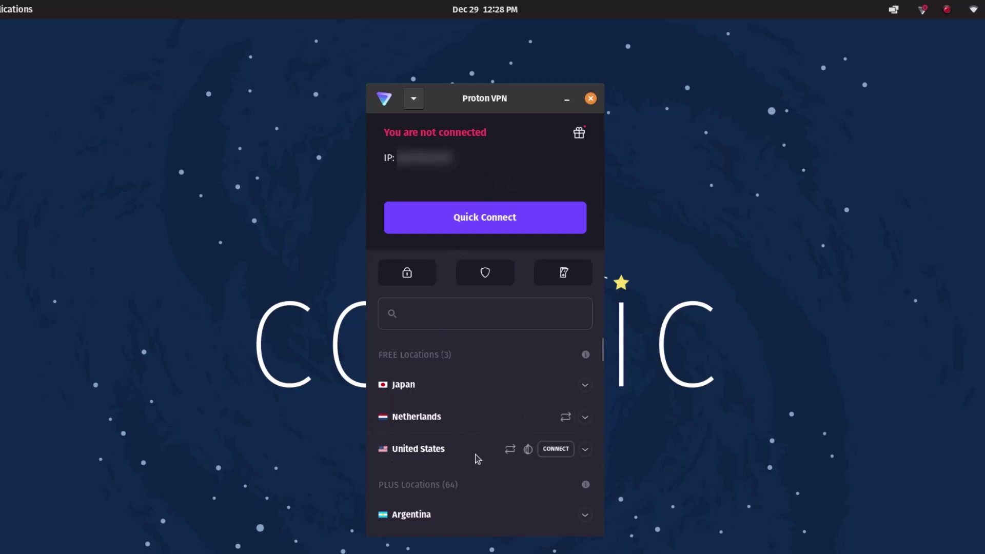
pyautogui.moveTo(424, 425)
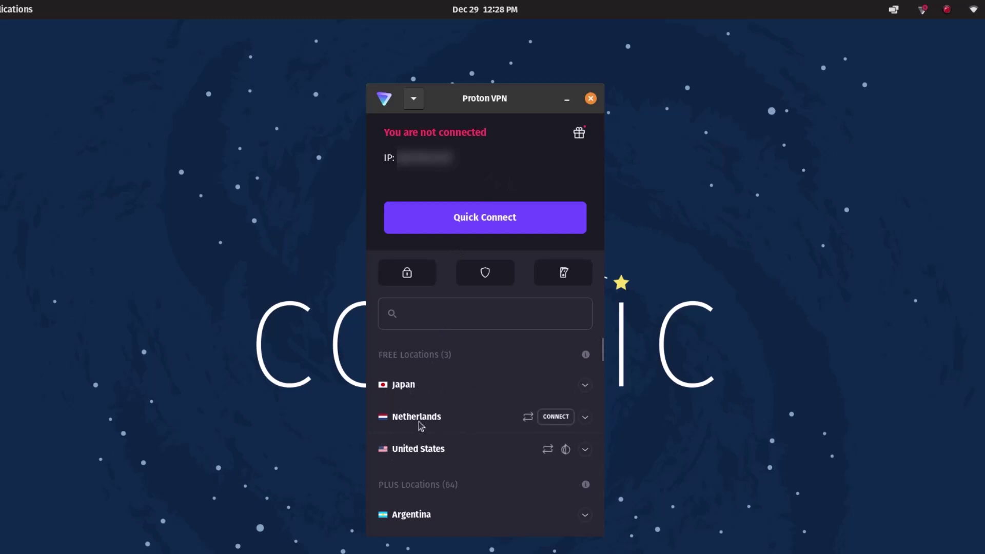
pyautogui.click(557, 415)
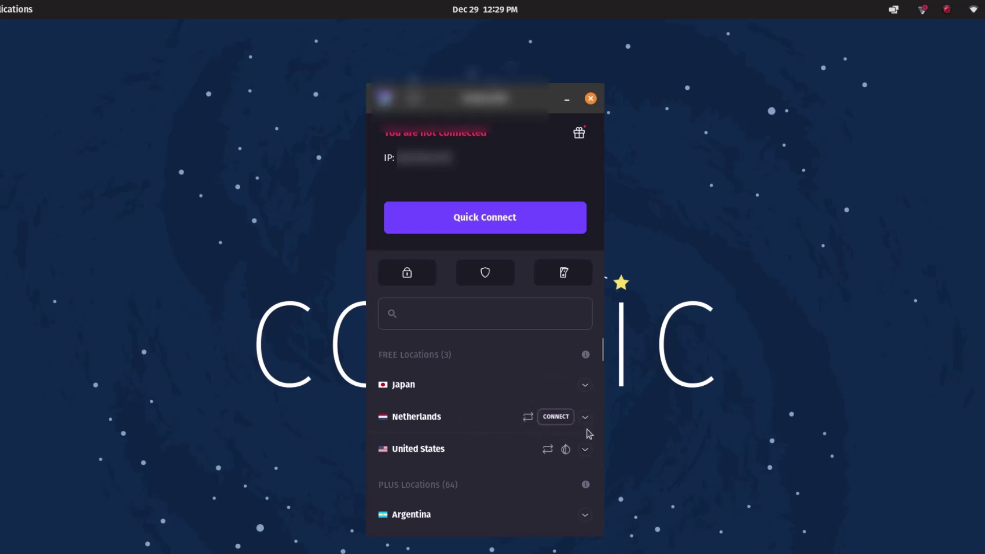
# Step: Expand the United States location and scroll through its free servers
pyautogui.click(585, 449)
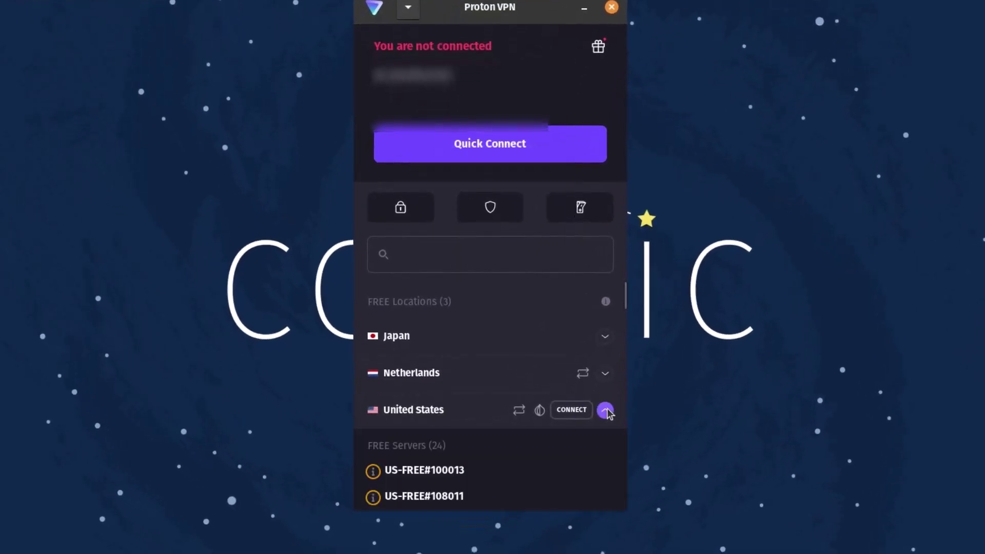
pyautogui.scroll(-3, 526, 461)
pyautogui.middleClick(523, 457)
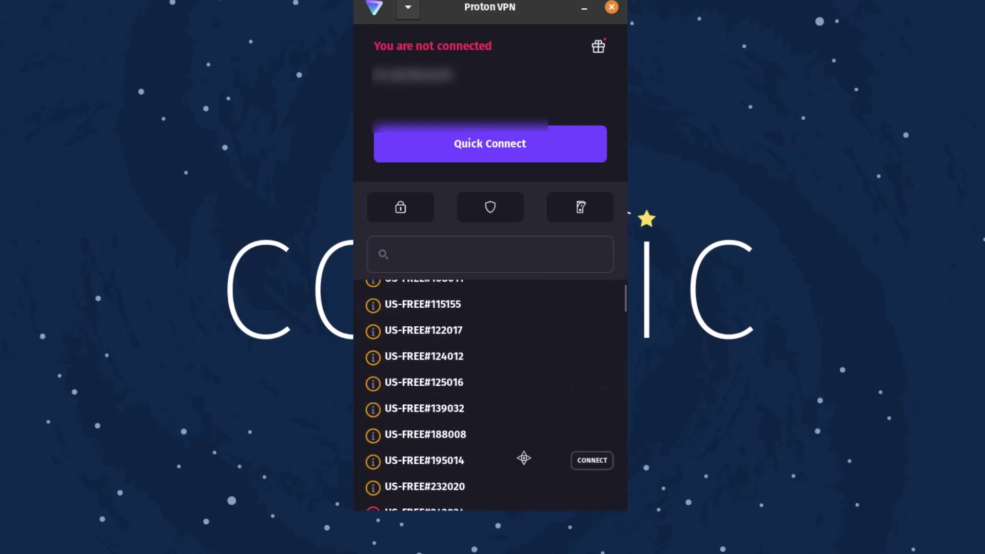
pyautogui.click(594, 383)
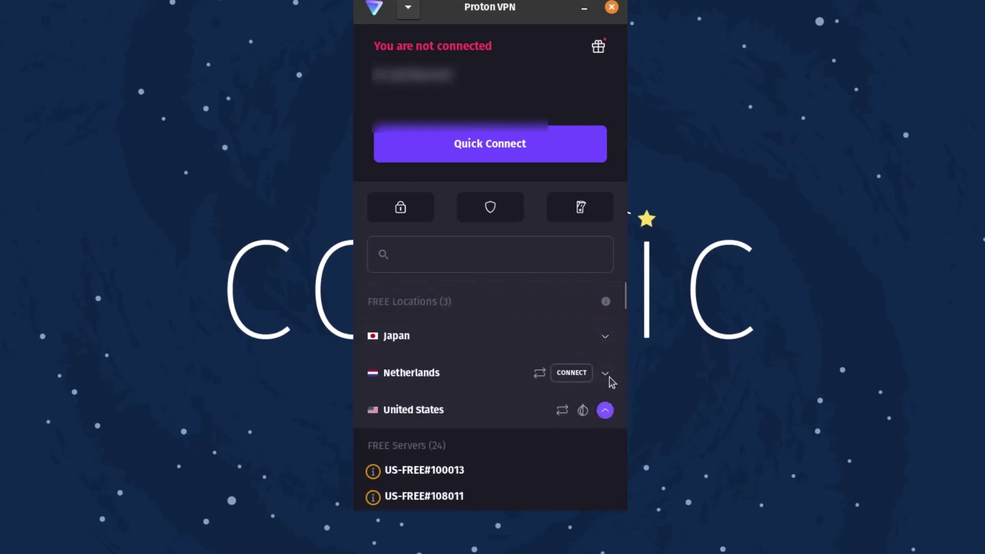
# Step: Expand the Netherlands free servers, scroll through them, then collapse that list
pyautogui.click(605, 373)
pyautogui.middleClick(485, 433)
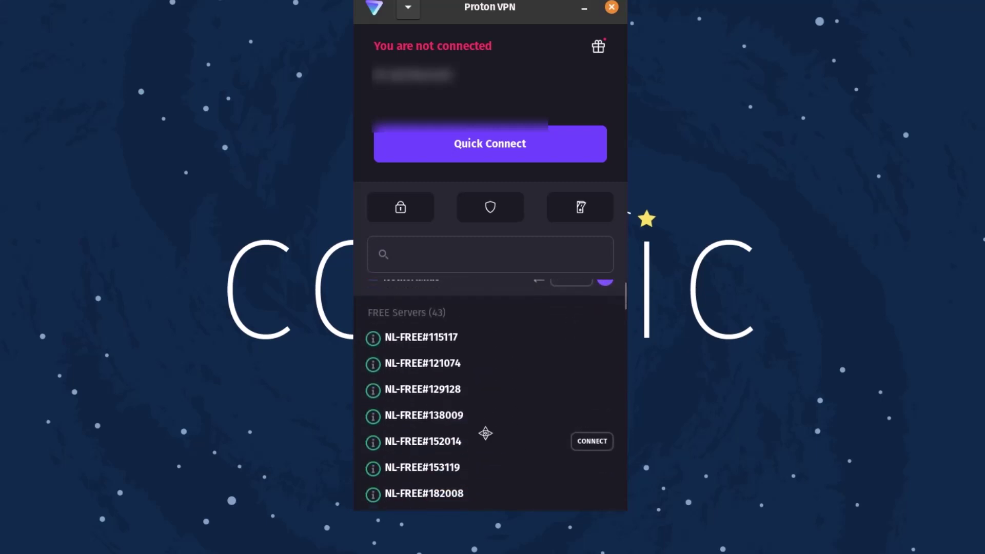
pyautogui.click(485, 433)
pyautogui.middleClick(479, 398)
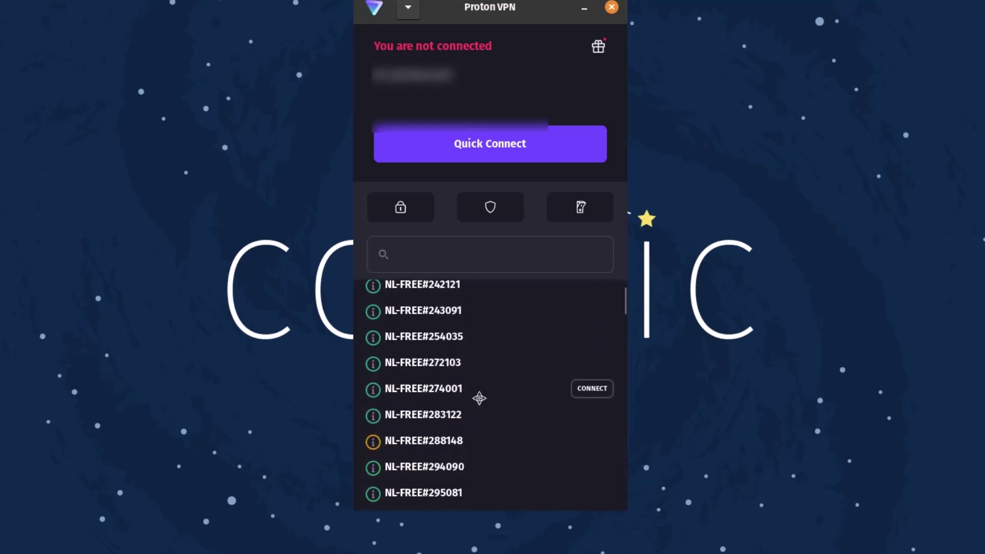
pyautogui.click(479, 402)
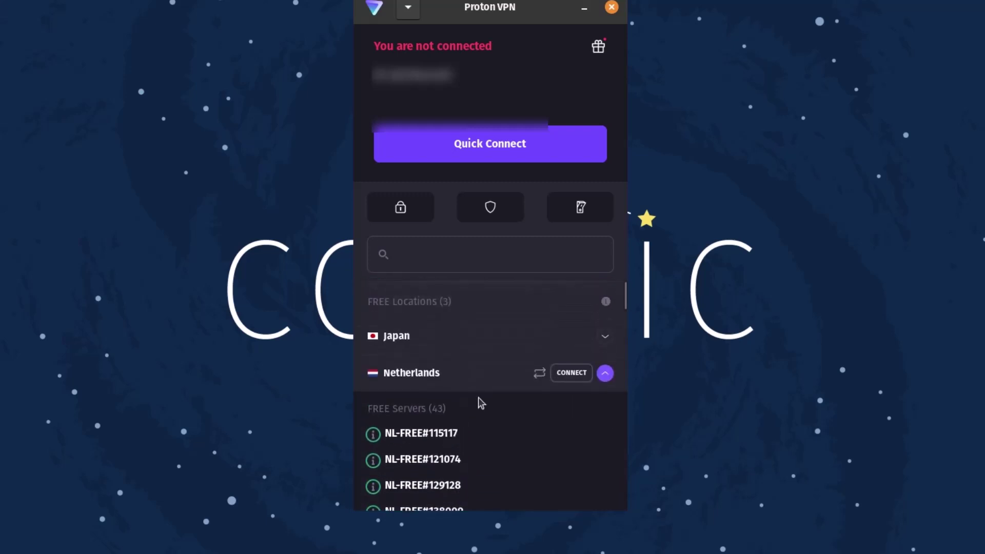
pyautogui.click(605, 373)
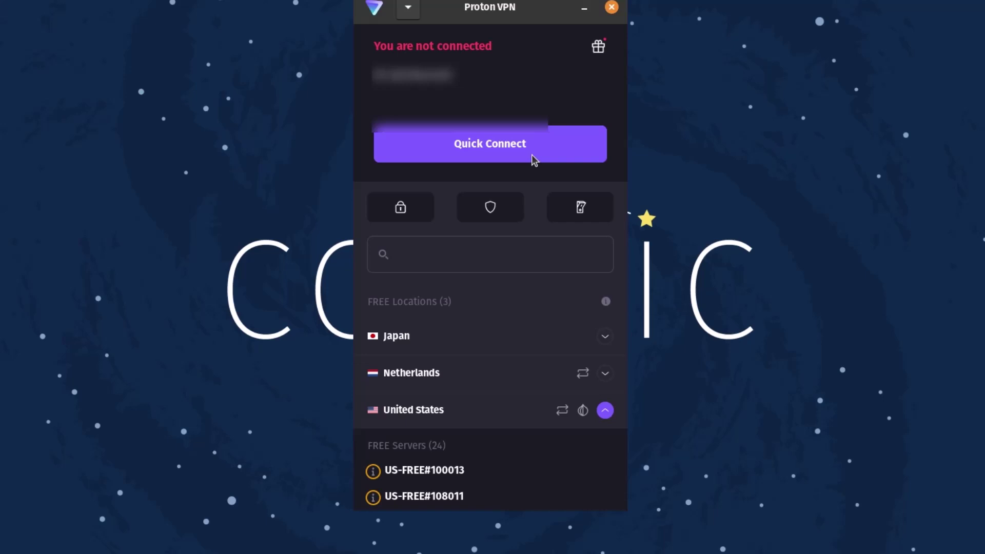
pyautogui.moveTo(513, 376)
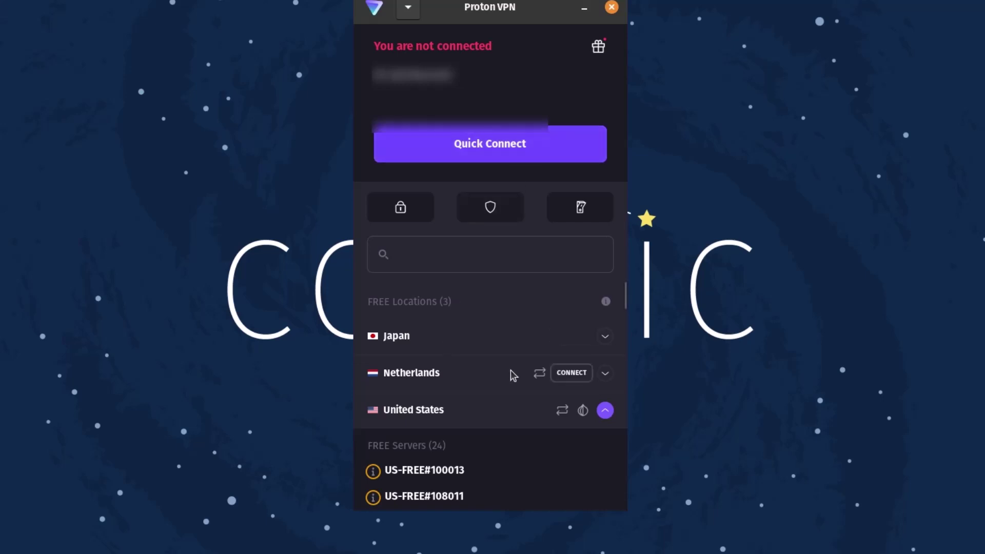
# Step: Connect to the Netherlands free server NL-FREE#401055 and close the Proton VPN window
pyautogui.click(574, 373)
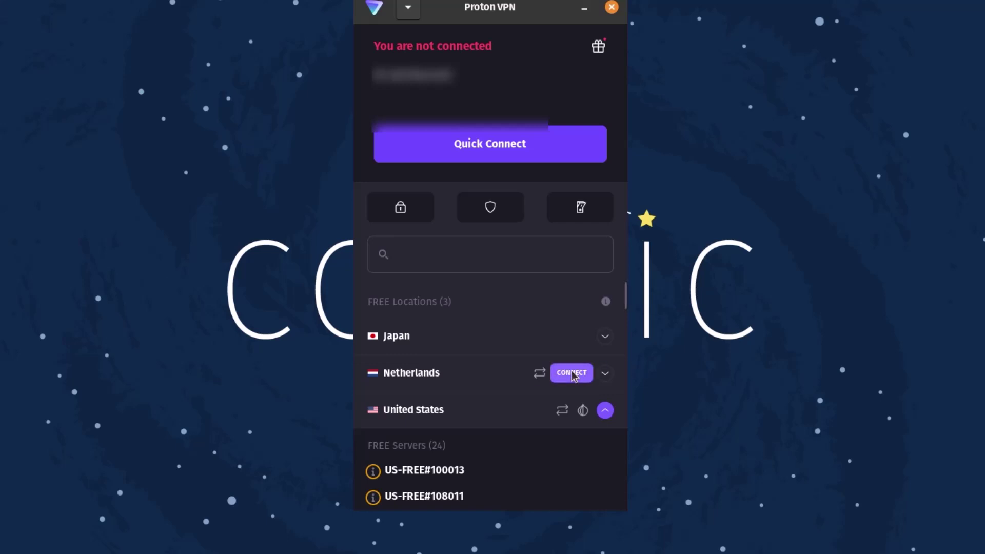
pyautogui.click(573, 373)
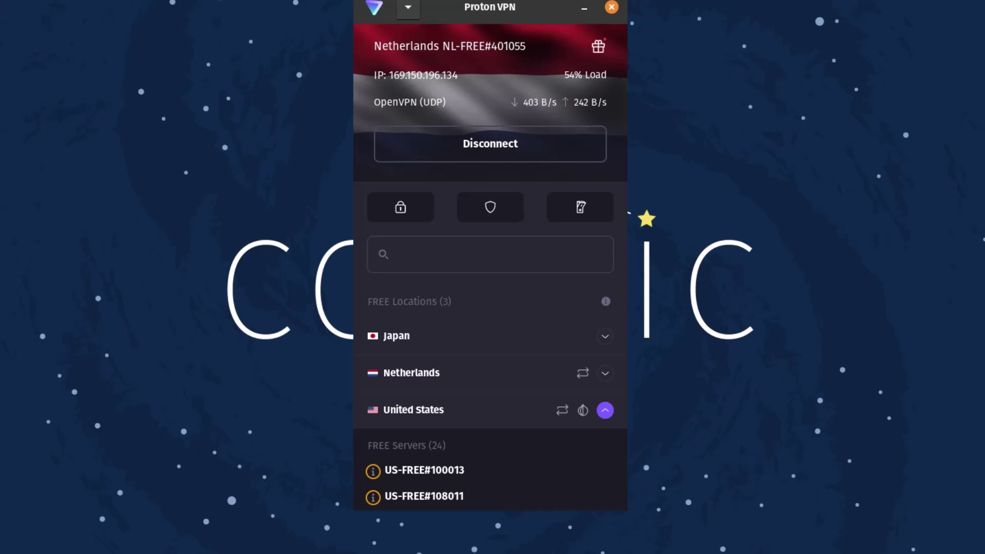
pyautogui.click(611, 8)
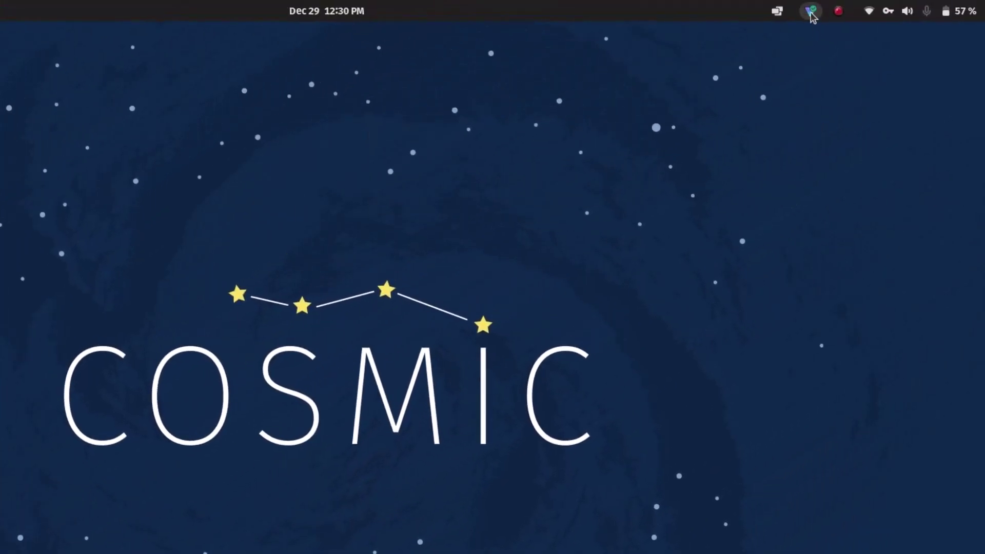
# Step: Show and re-hide Proton VPN from its tray menu, then return to Firefox with a new tab
pyautogui.click(811, 15)
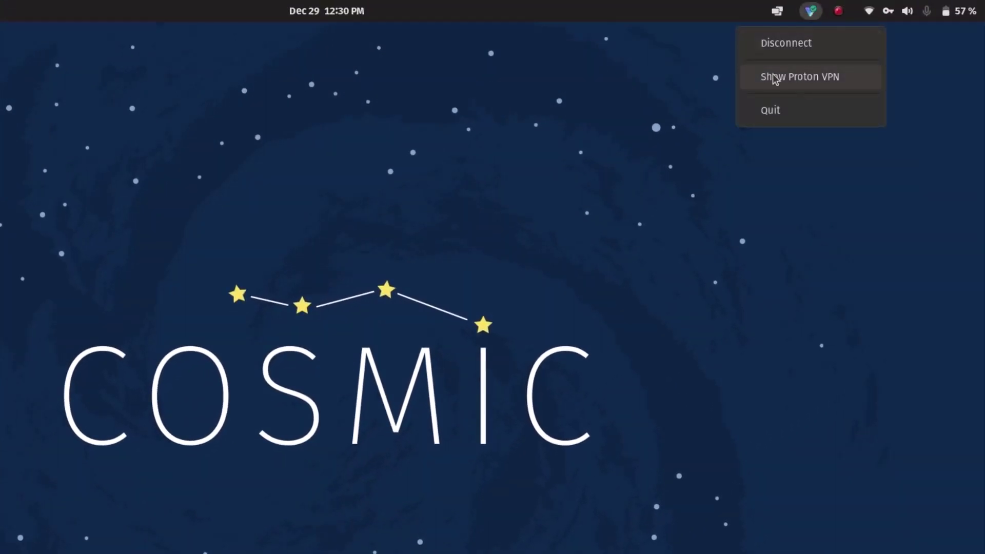
pyautogui.click(818, 86)
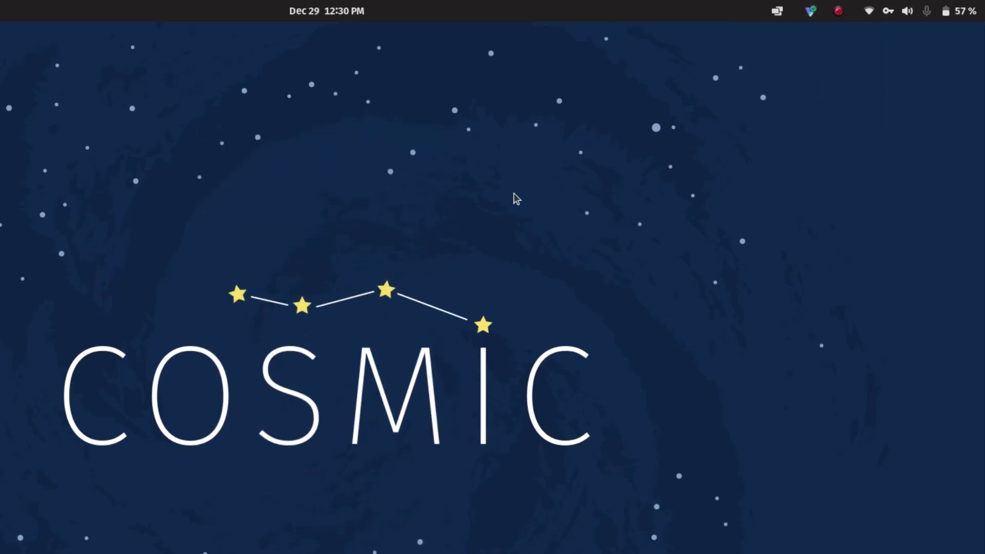
pyautogui.click(448, 113)
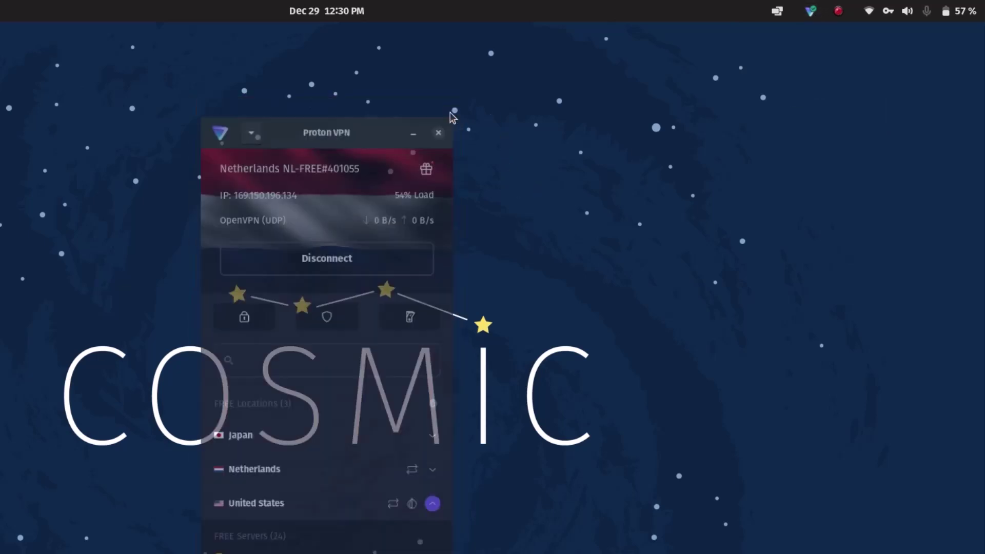
pyautogui.click(804, 8)
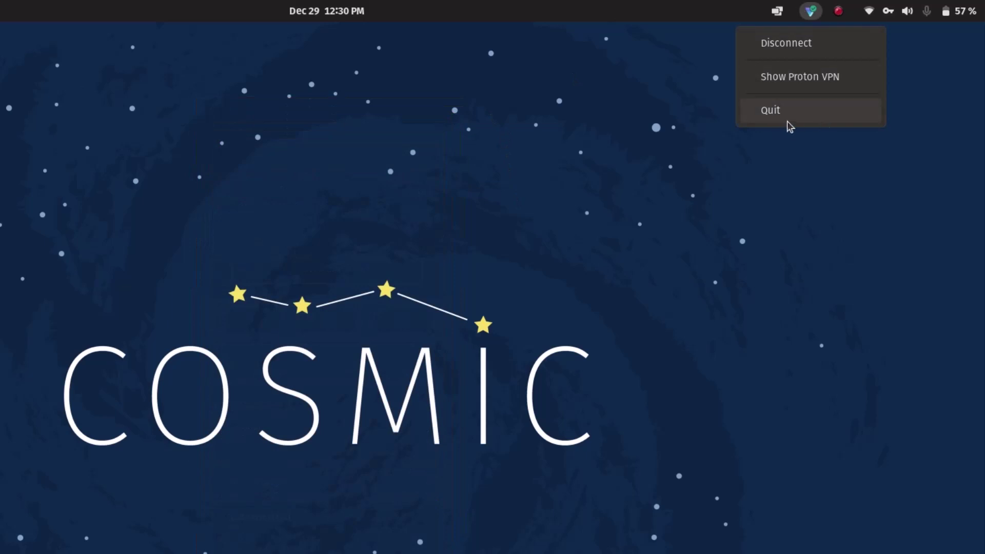
pyautogui.click(821, 108)
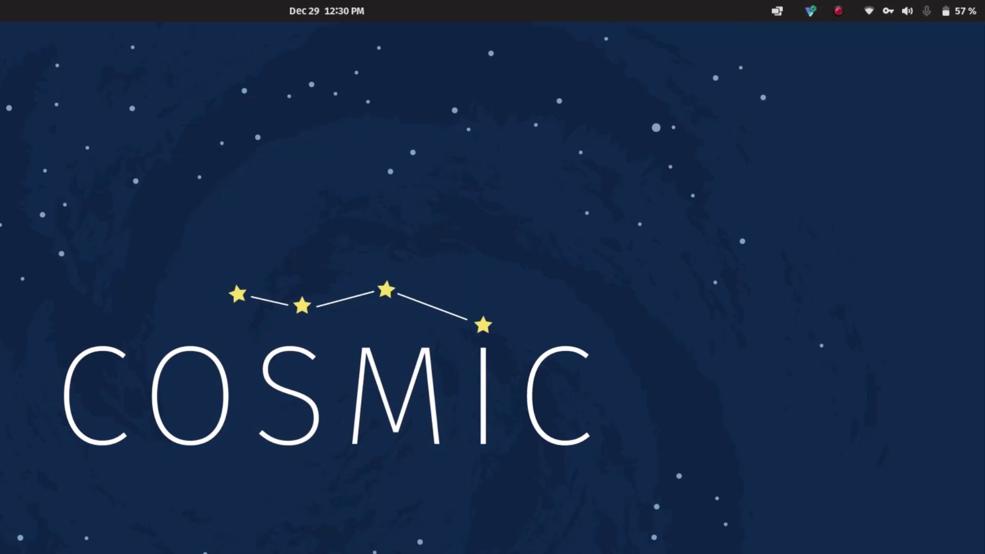
pyautogui.hotkey('alt', 'Tab')
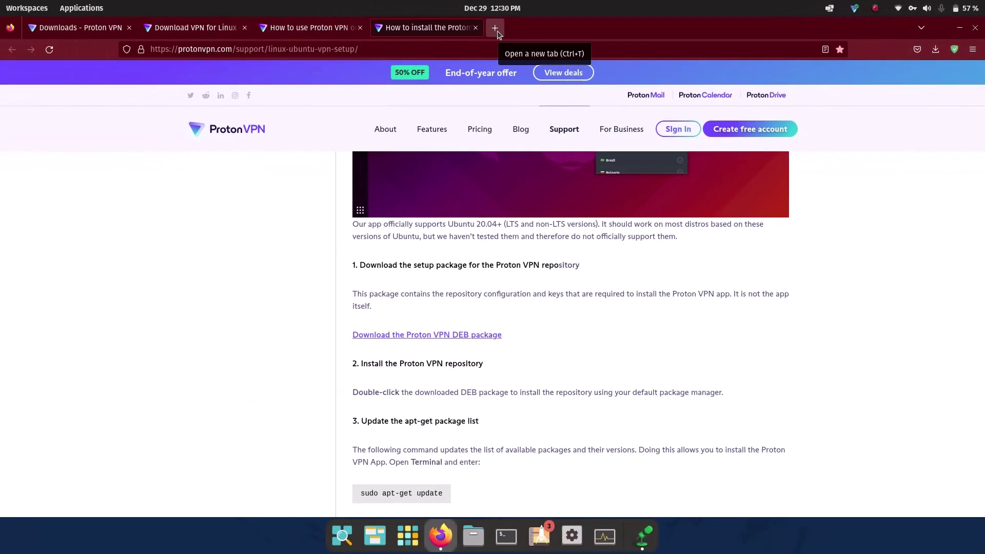
pyautogui.click(479, 33)
# Step: Go to DuckDuckGo and search 'my ip' to see the current public IP address
pyautogui.write('duckduckgo.com/')
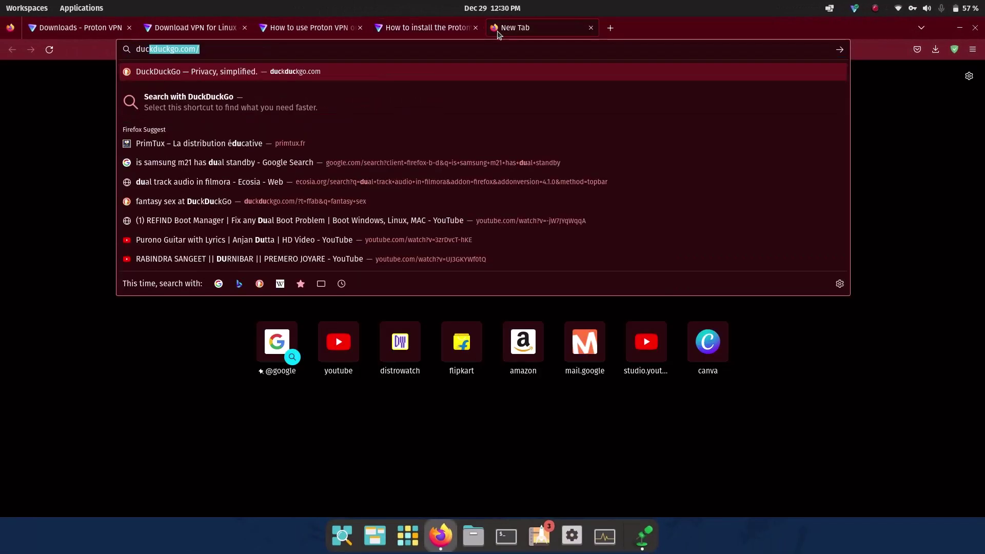
pyautogui.press('Return')
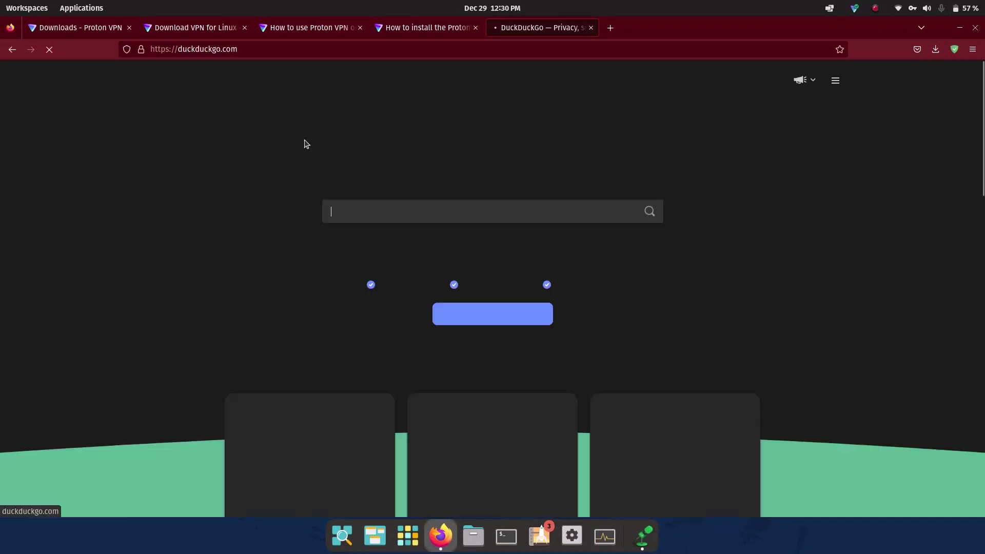
pyautogui.write('hi')
pyautogui.press('Return')
pyautogui.tripleClick(124, 81)
pyautogui.write('my ip')
pyautogui.press('Return')
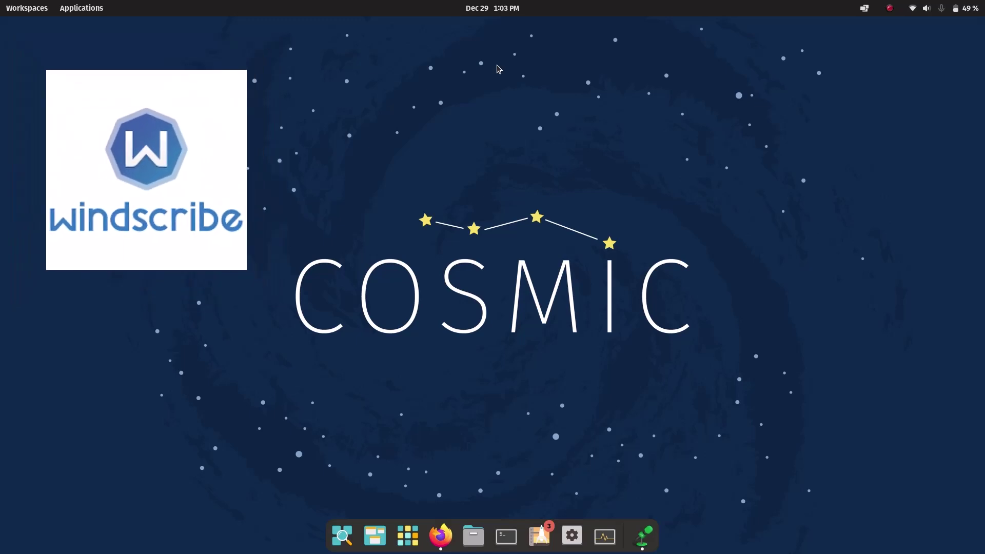
# Step: Bring Firefox forward, go to Windscribe's download page and scroll through its app options
pyautogui.click(440, 536)
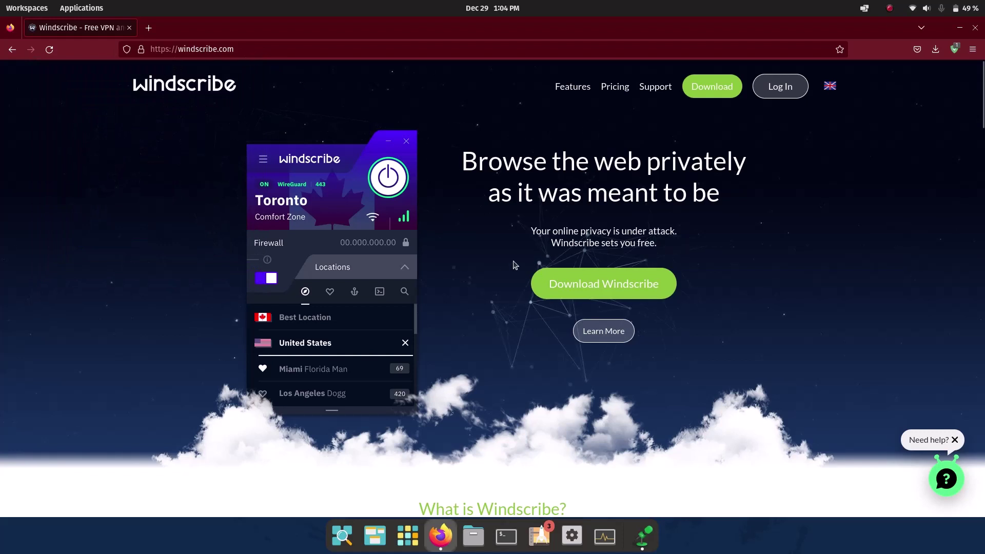
pyautogui.click(625, 293)
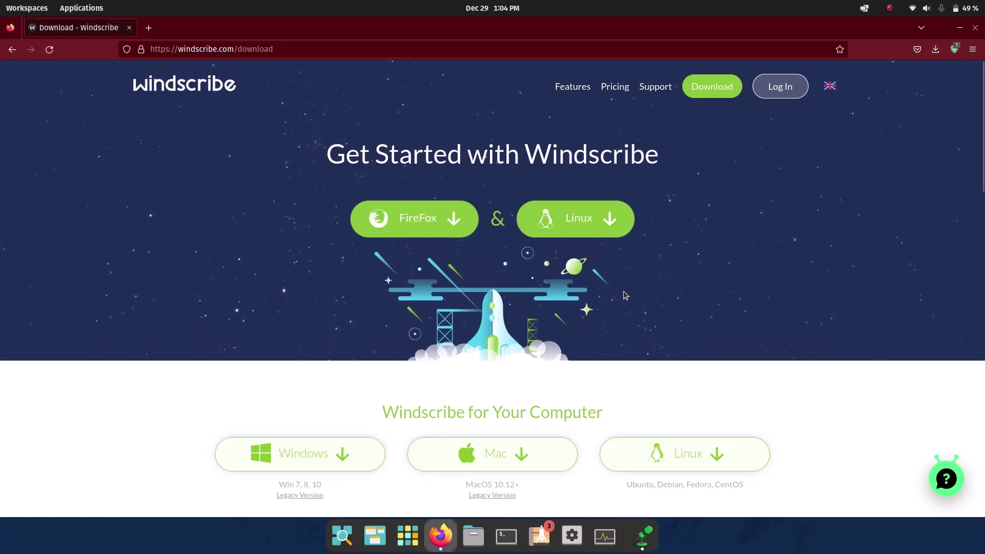
pyautogui.scroll(-5, 624, 293)
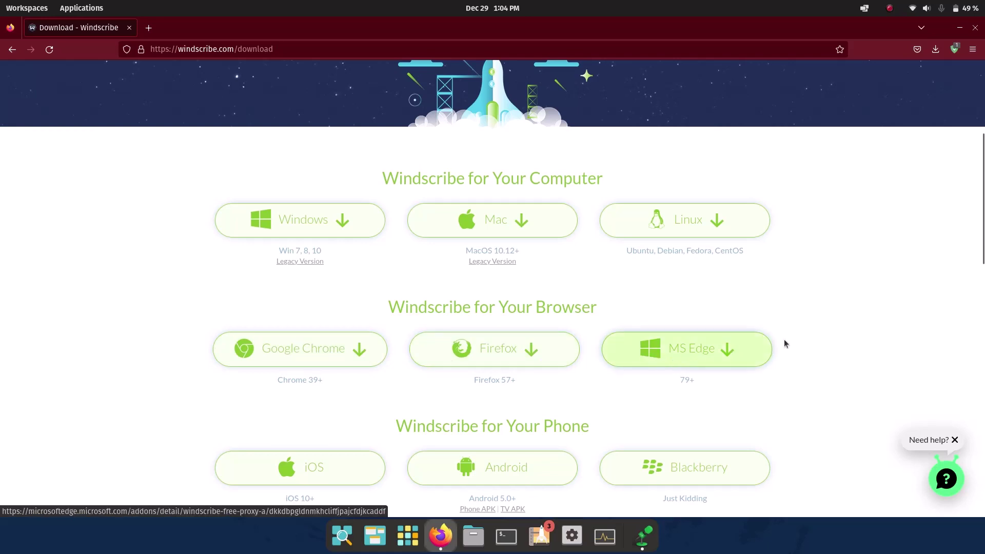
pyautogui.scroll(-2, 847, 316)
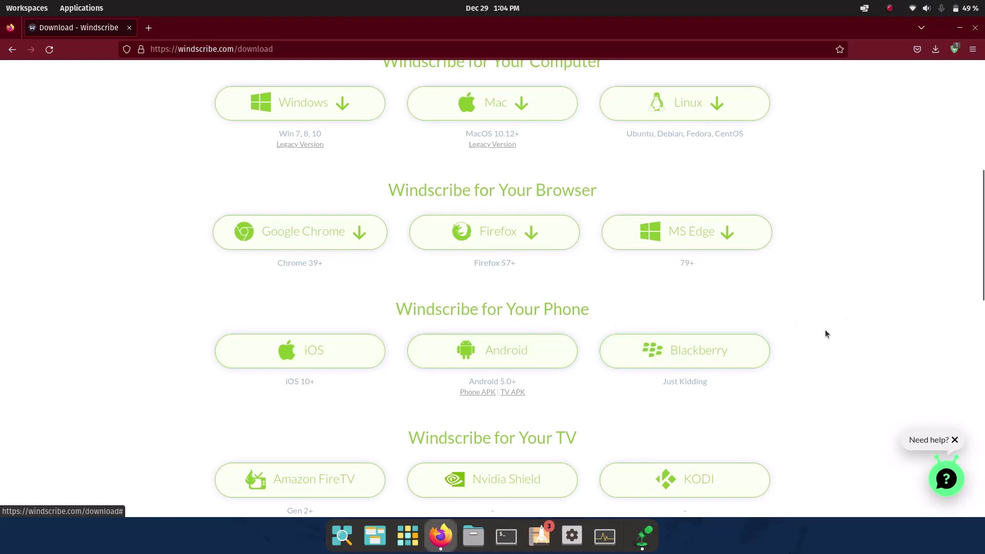
pyautogui.scroll(-3, 825, 334)
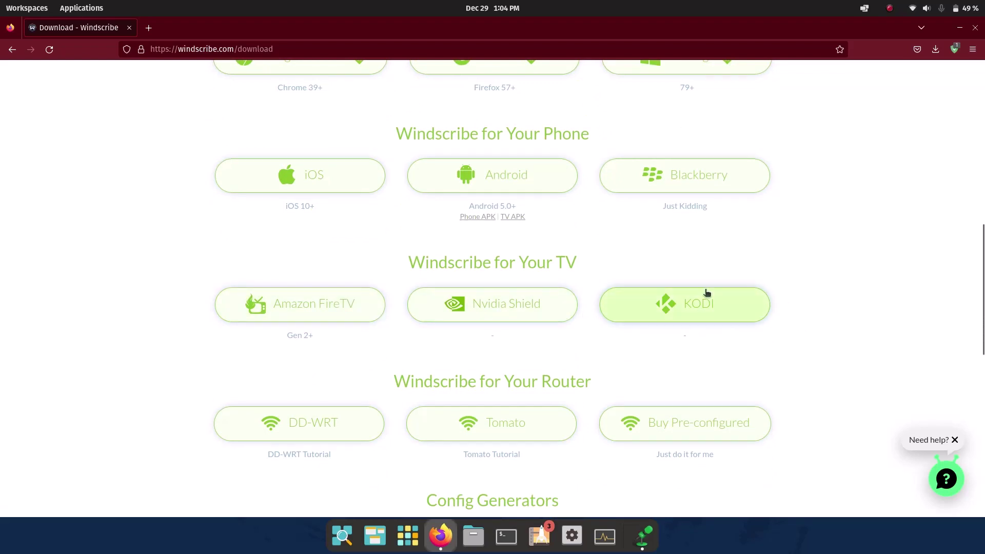
pyautogui.scroll(-2, 795, 329)
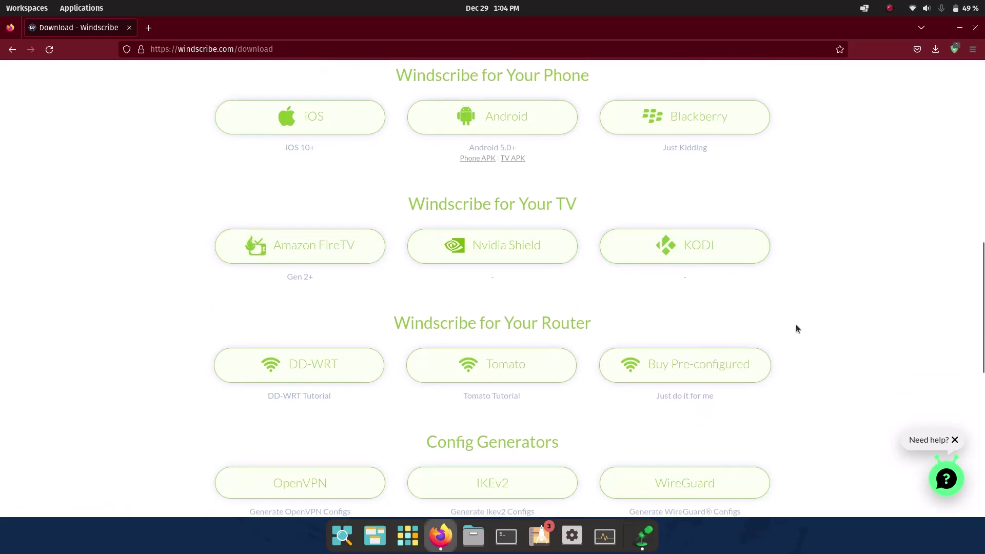
pyautogui.scroll(-5, 597, 324)
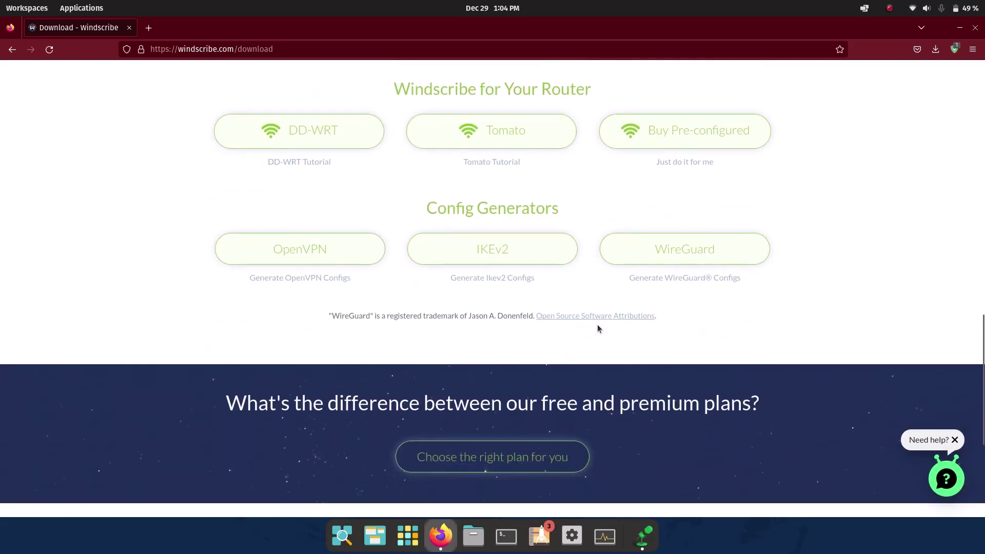
pyautogui.scroll(12, 880, 315)
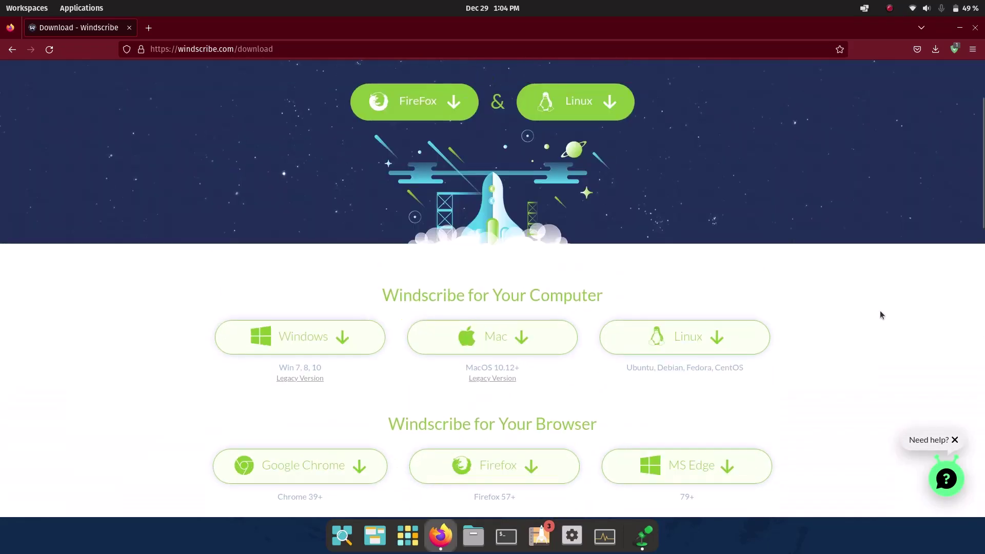
pyautogui.scroll(-2, 880, 315)
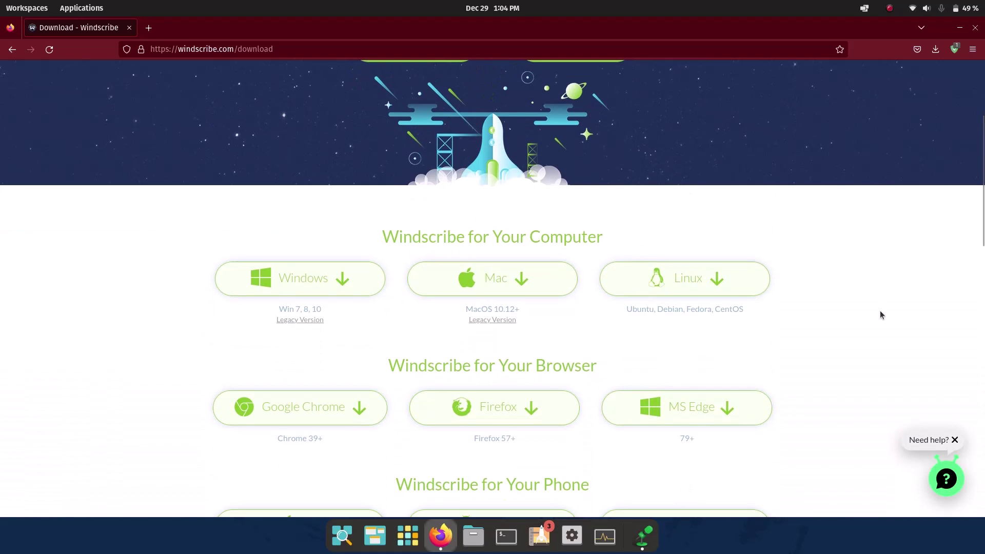
# Step: Download the Ubuntu/Debian package windscribe_2.5.18_amd64.deb from Windscribe's Linux page
pyautogui.click(721, 283)
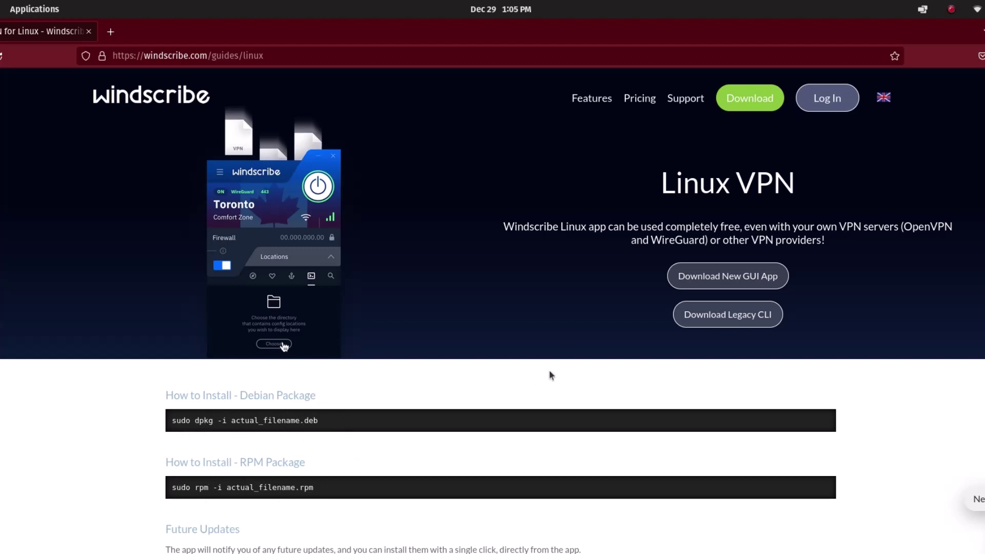
pyautogui.click(758, 281)
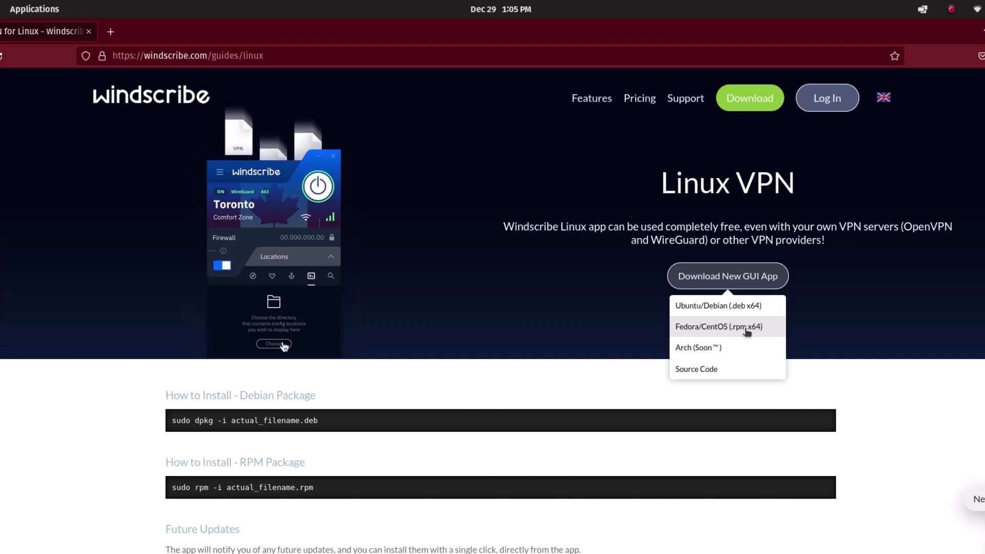
pyautogui.click(716, 308)
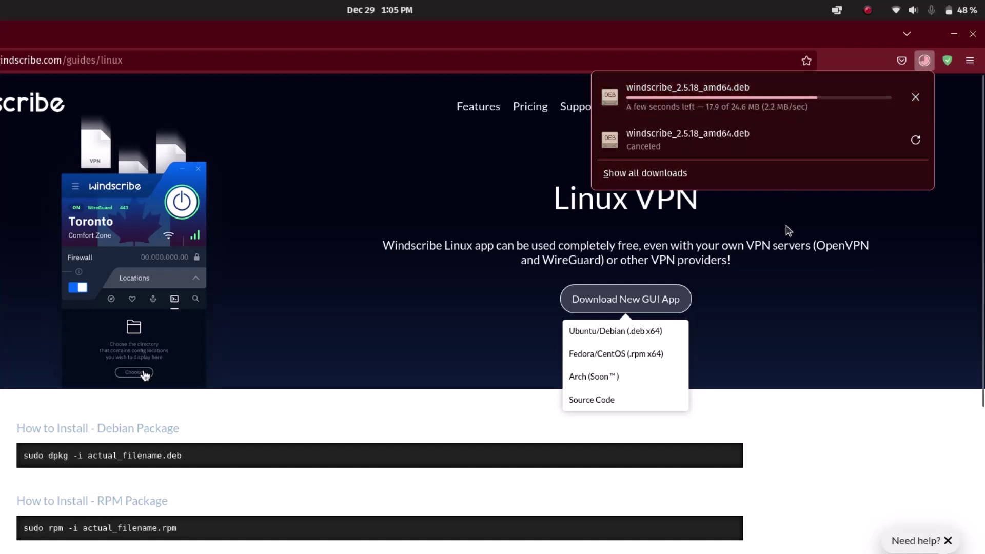
# Step: Reveal the downloaded windscribe .deb in its folder from Firefox's downloads list
pyautogui.click(928, 276)
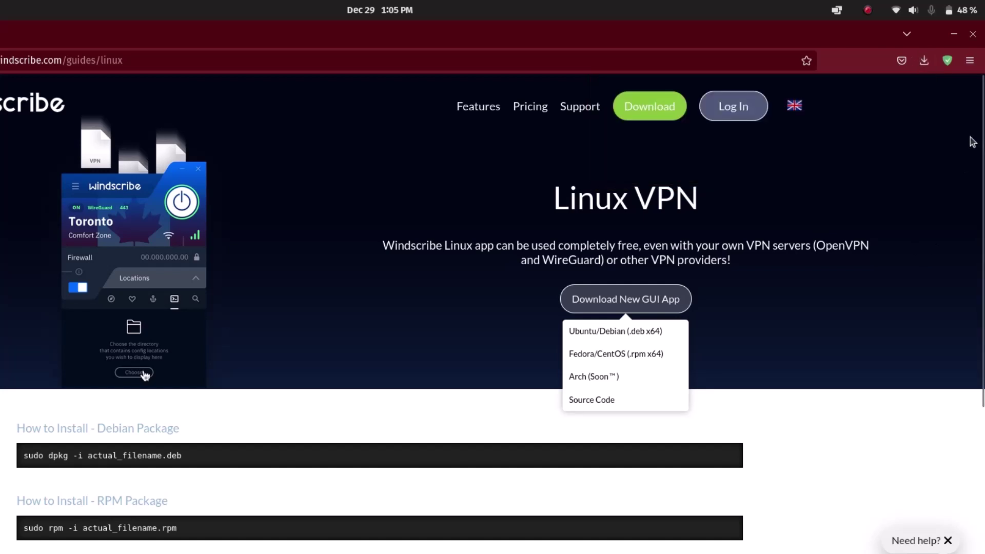
pyautogui.click(924, 61)
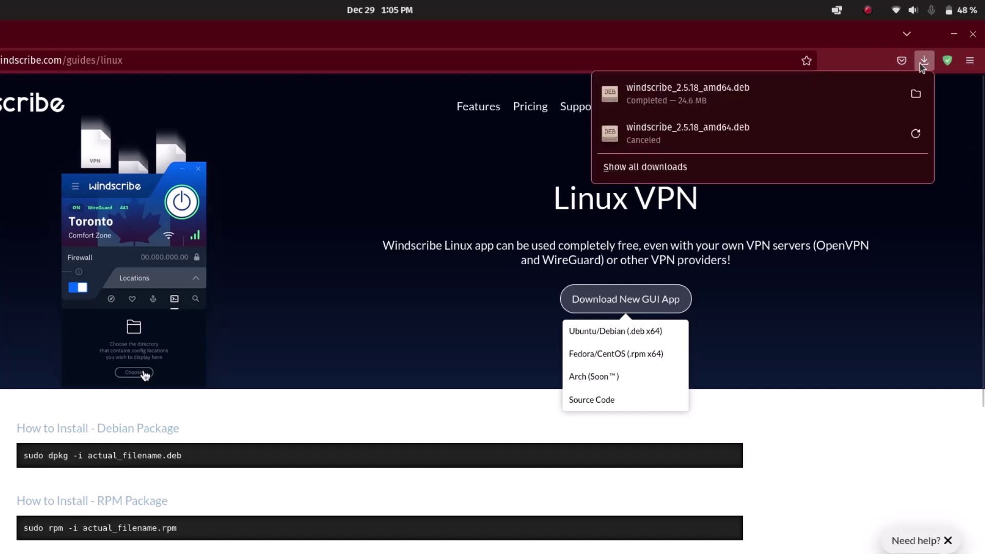
pyautogui.click(917, 96)
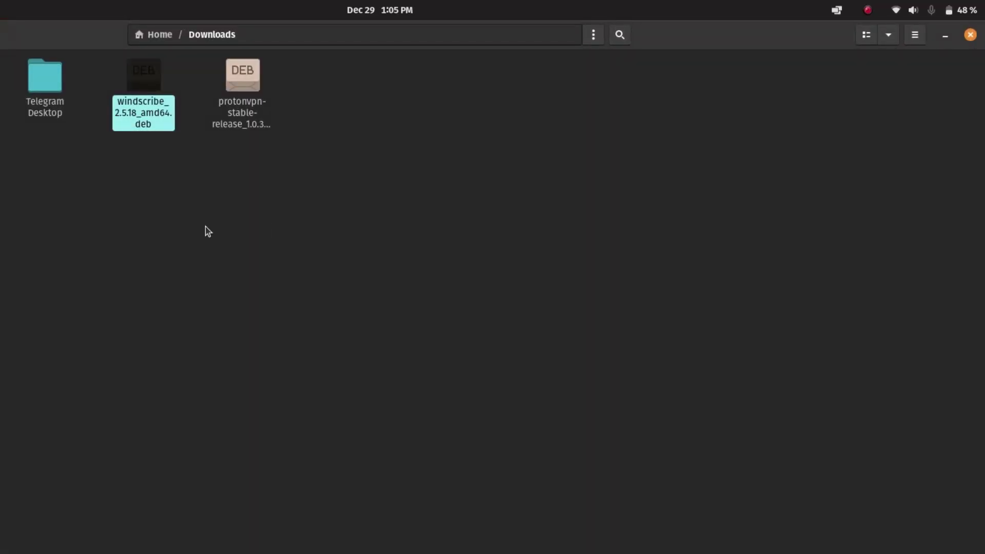
# Step: Open the windscribe .deb with GDebi Package Installer via Open With Other Application
pyautogui.click(145, 117)
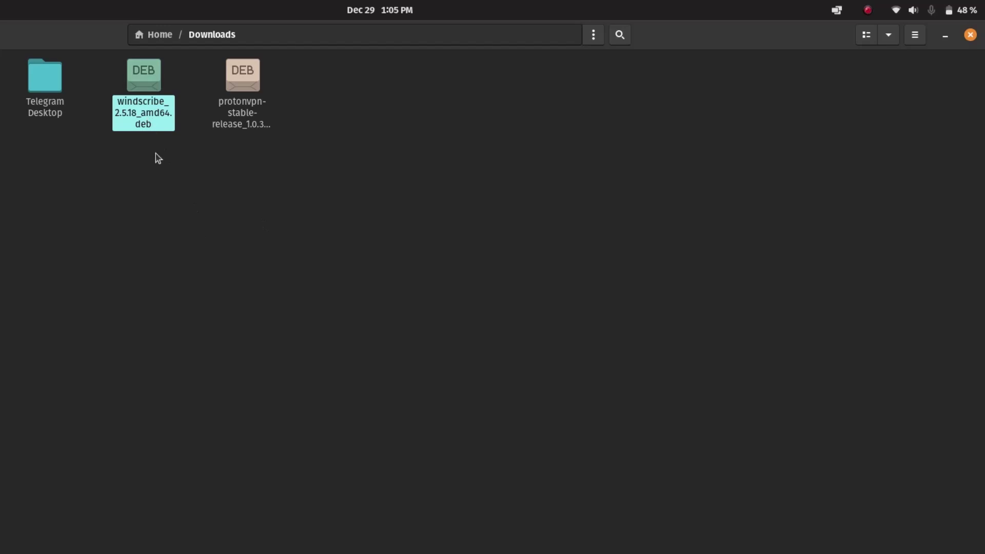
pyautogui.rightClick(153, 114)
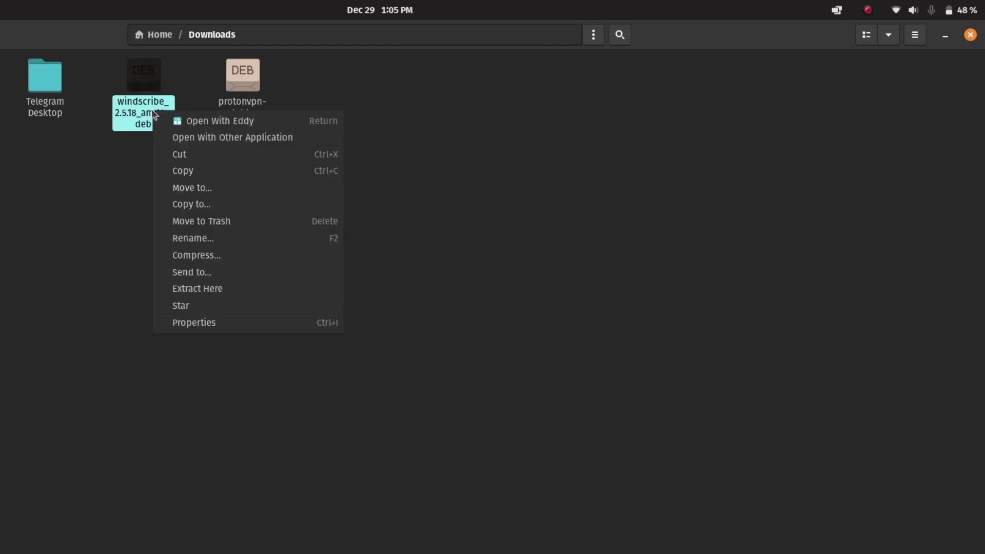
pyautogui.click(243, 139)
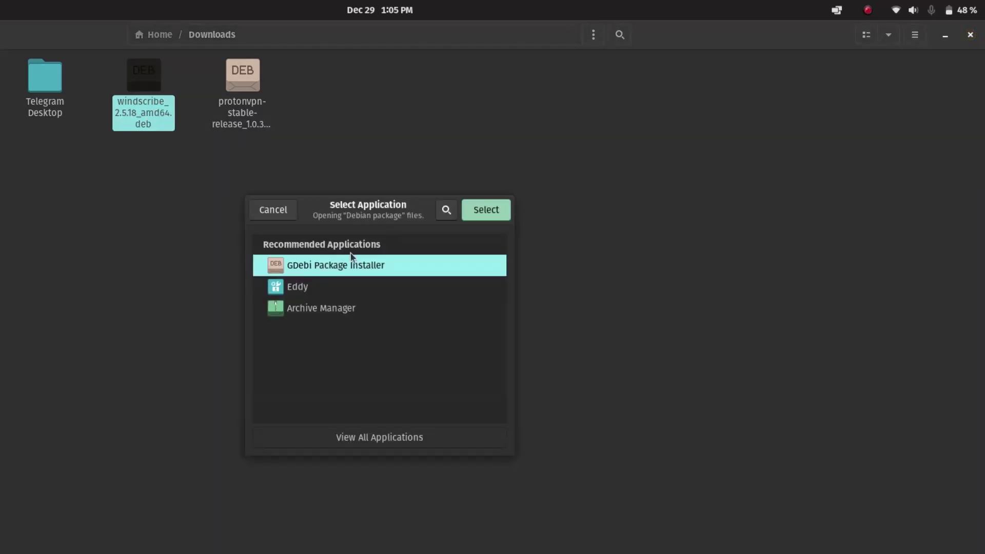
pyautogui.click(485, 210)
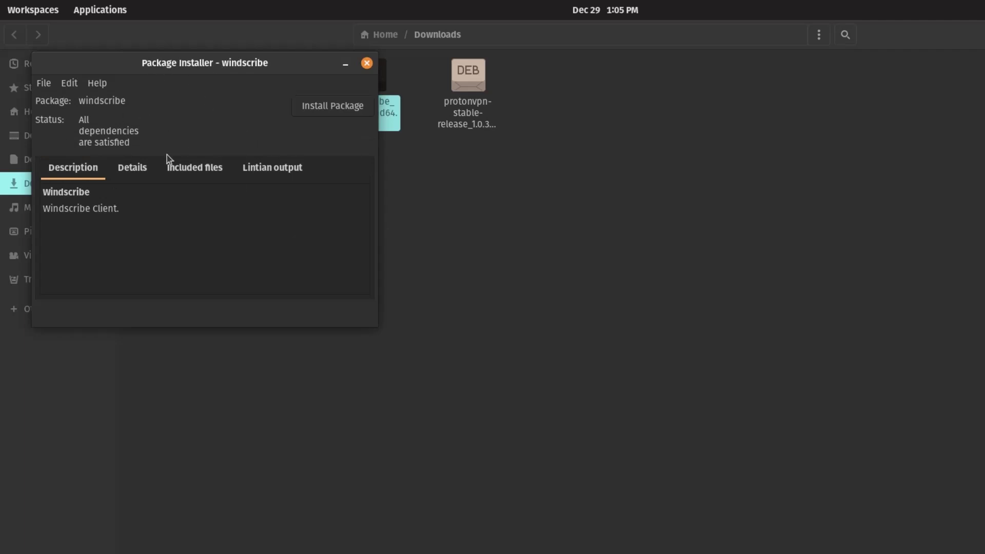
# Step: Review the package's Details, Included files and Description tabs
pyautogui.click(139, 172)
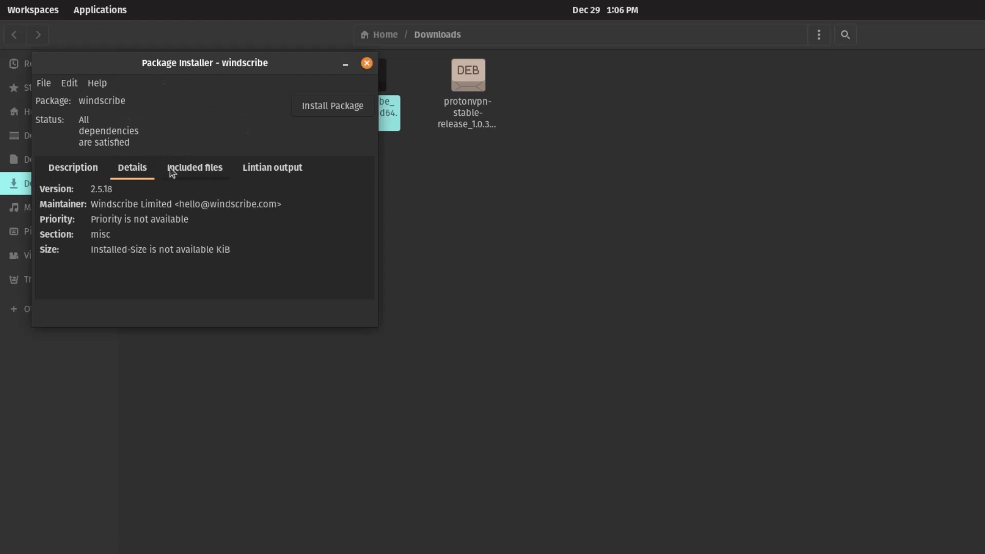
pyautogui.click(195, 171)
pyautogui.click(73, 176)
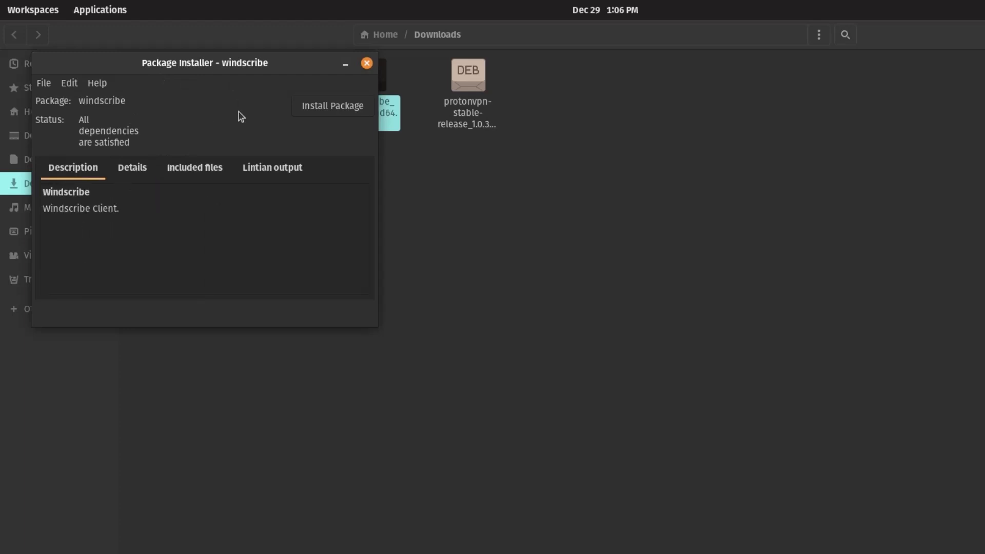
# Step: Install windscribe 2.5.18 with the account password, close GDebi and open the application library
pyautogui.click(313, 116)
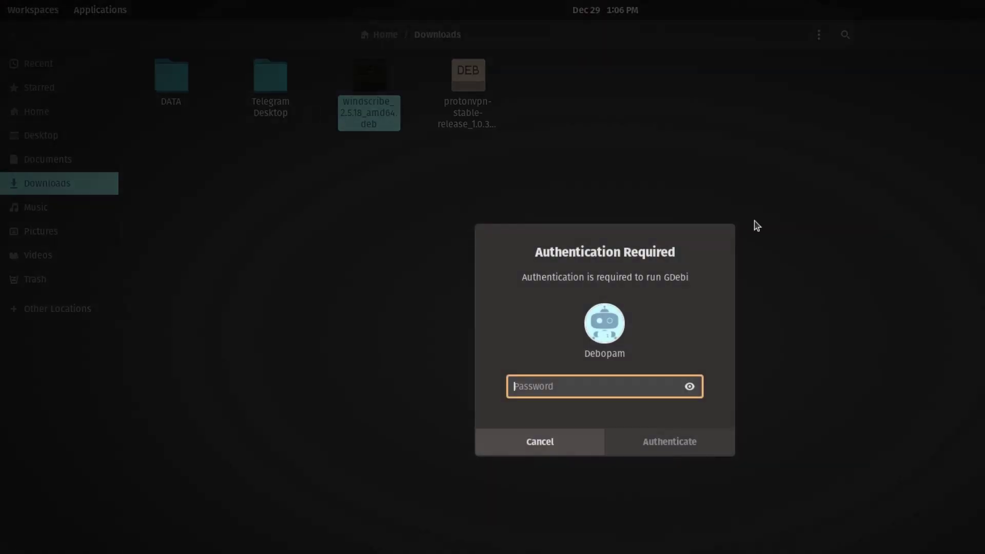
pyautogui.write('•')
pyautogui.press('Return')
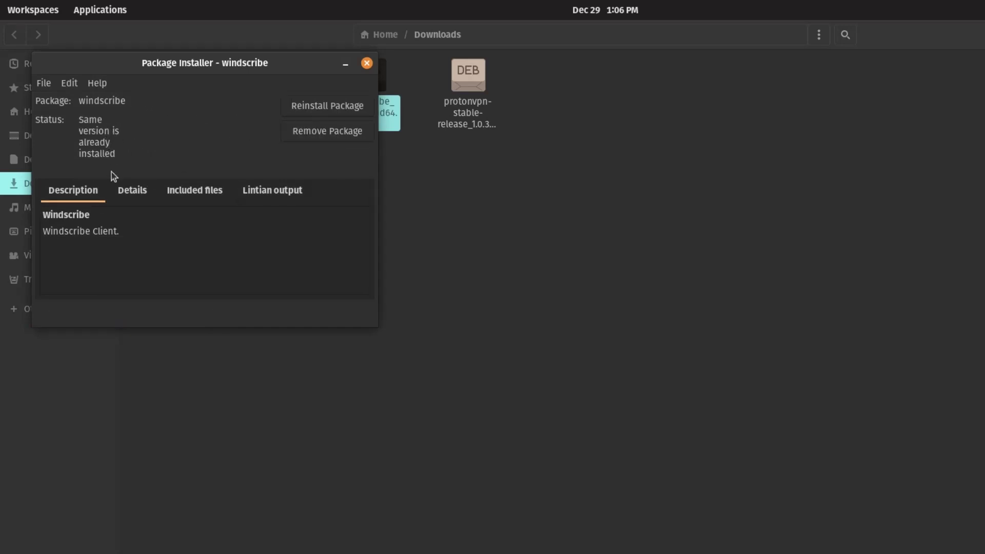
pyautogui.click(366, 63)
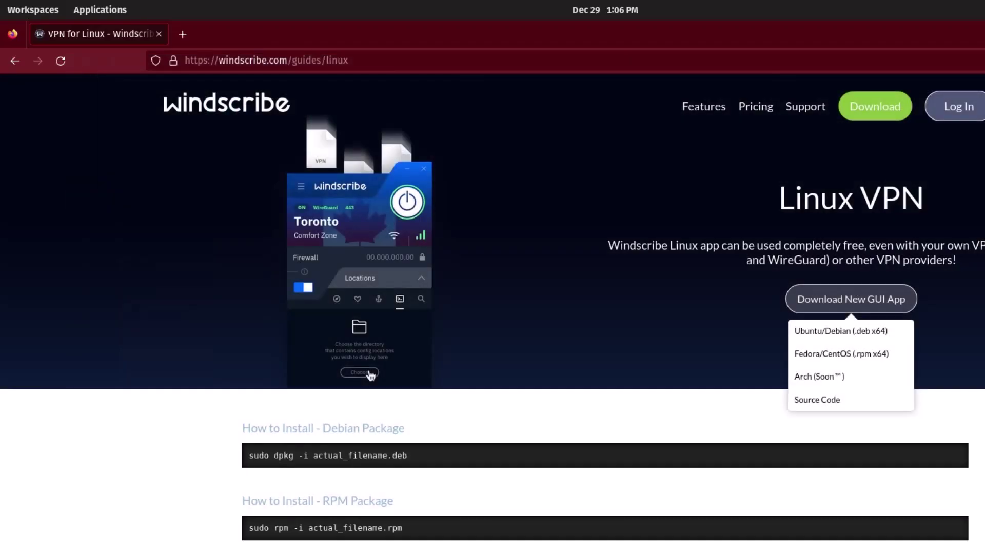
pyautogui.press('super+a')
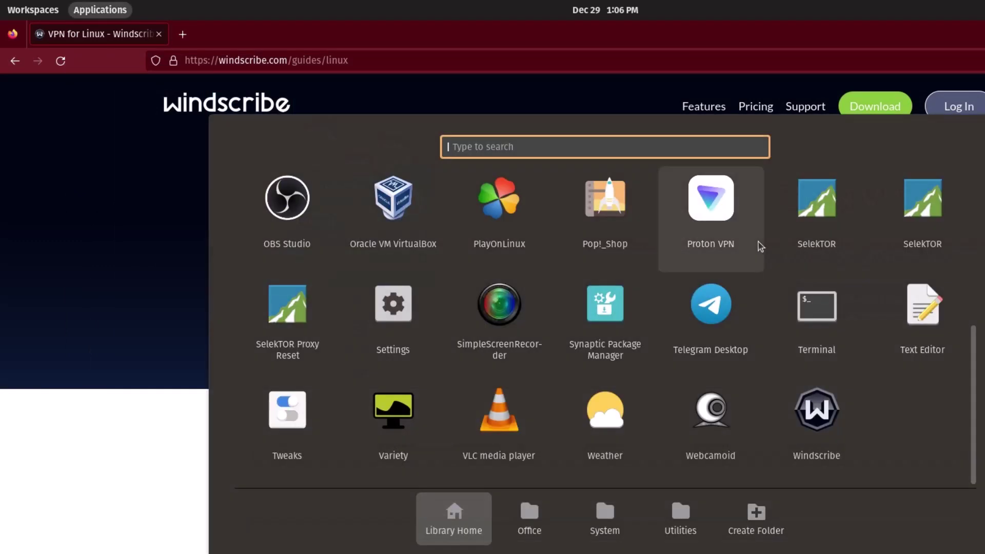
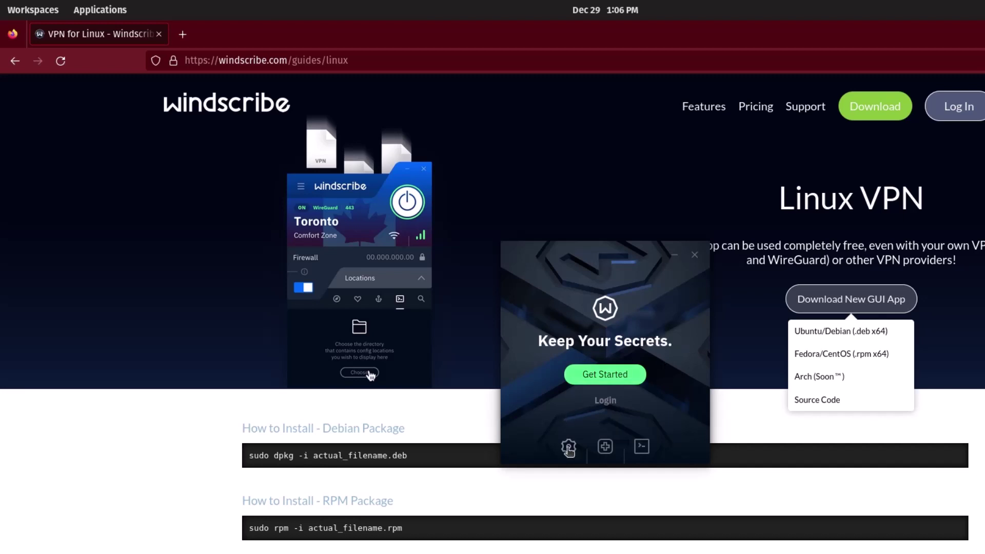
# Step: Quit Firefox and review Windscribe's General preferences down to version v2.5.18
pyautogui.hotkey('ctrl', 'q')
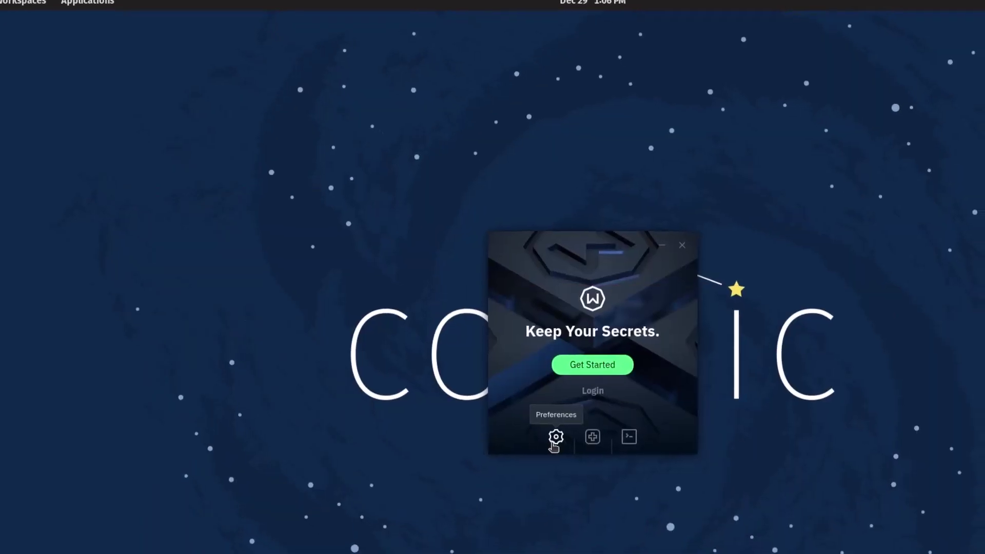
pyautogui.click(567, 452)
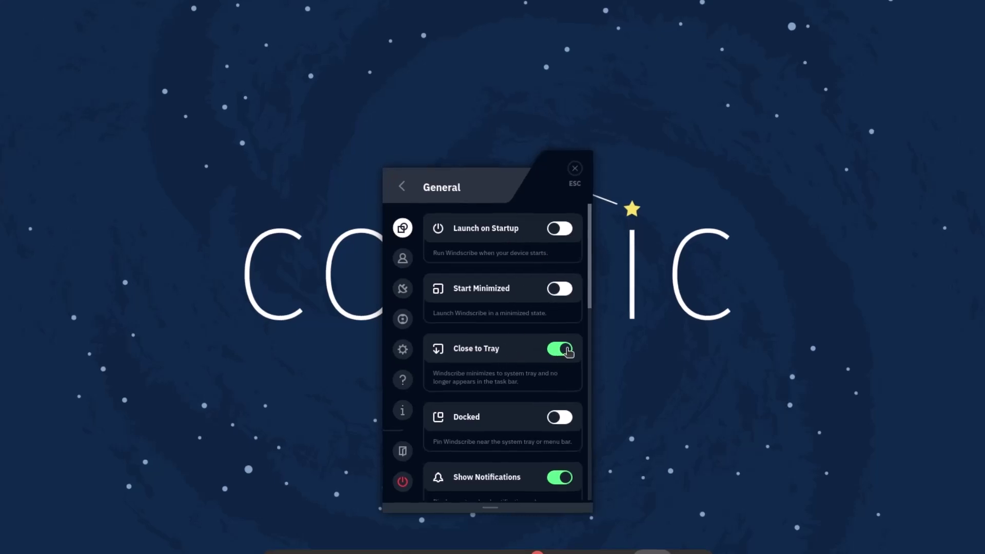
pyautogui.scroll(-1, 469, 420)
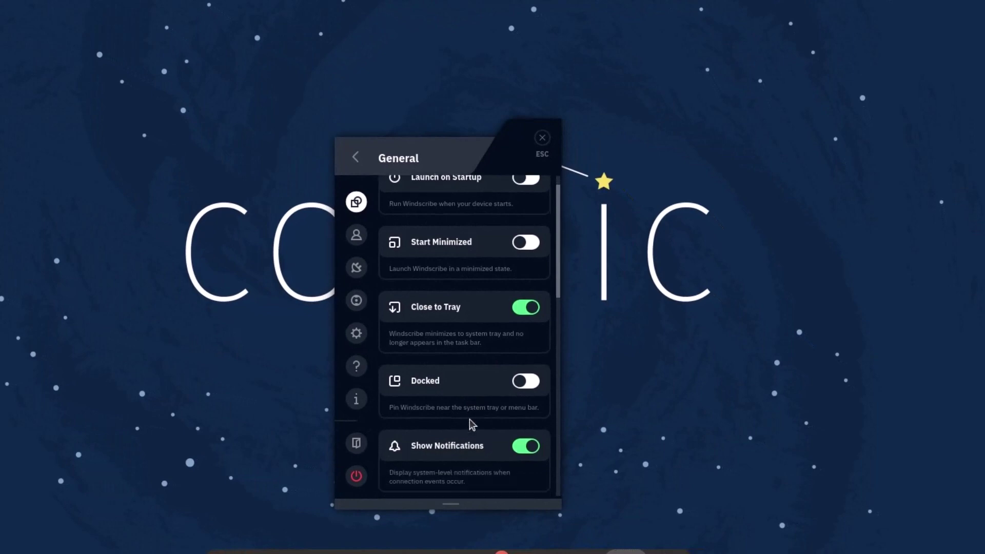
pyautogui.scroll(1, 469, 419)
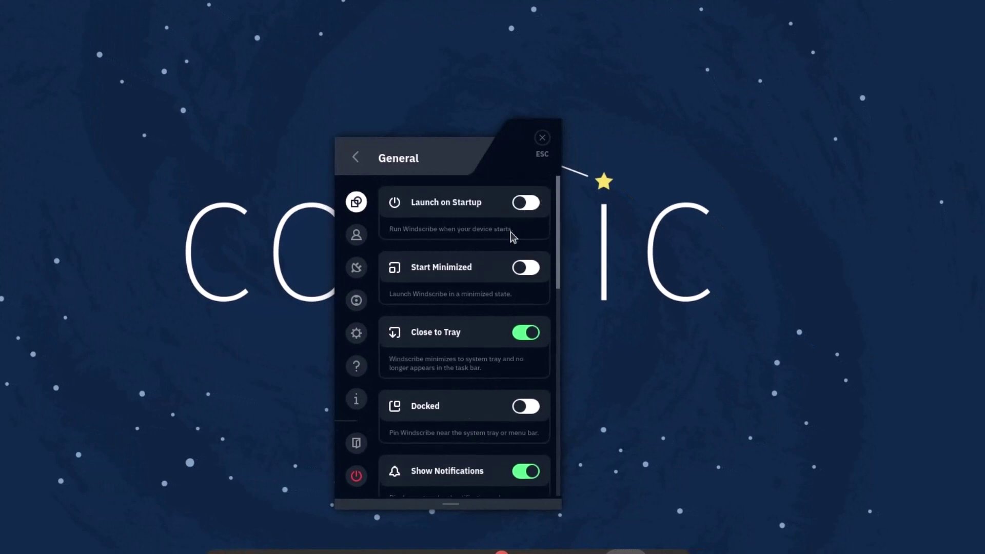
pyautogui.scroll(-5, 474, 383)
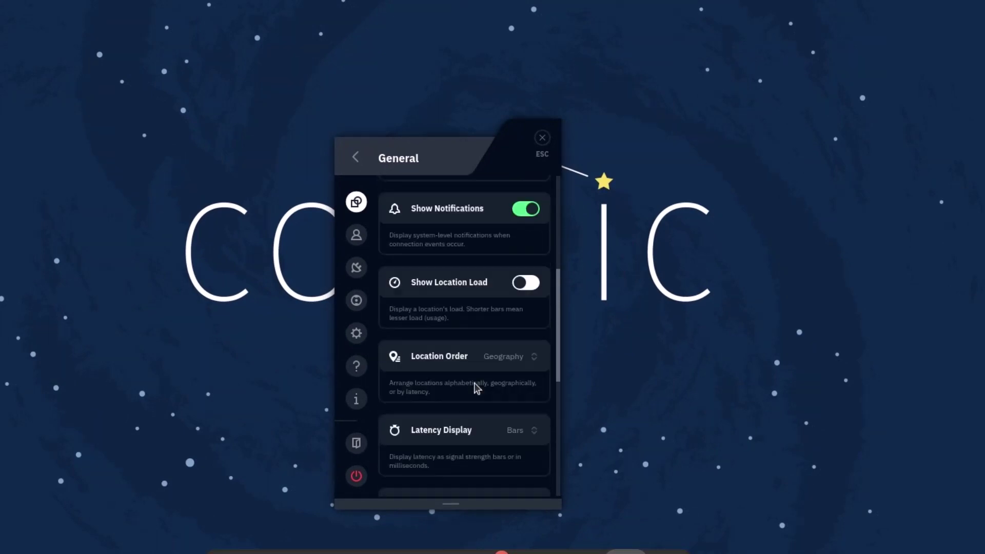
pyautogui.scroll(-1, 474, 383)
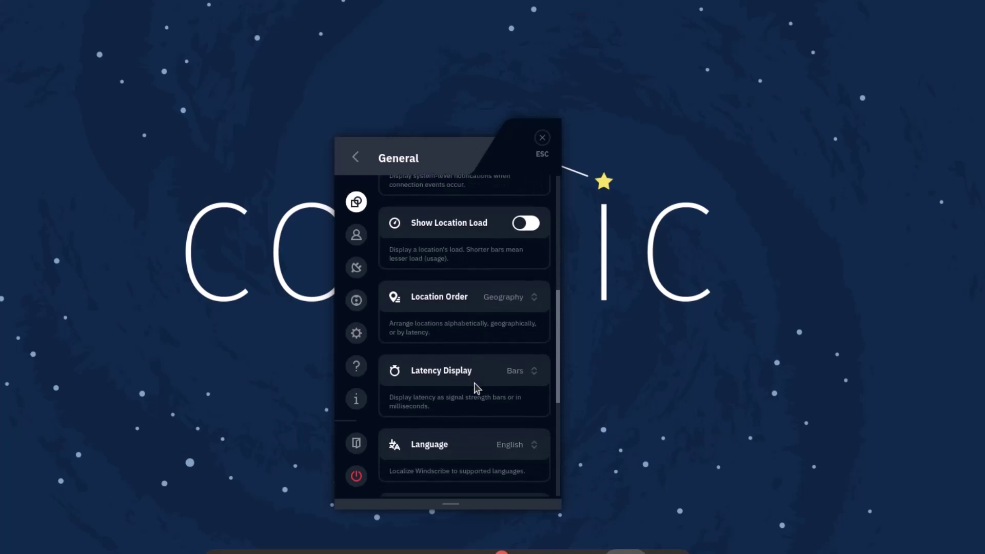
pyautogui.scroll(-3, 473, 382)
pyautogui.scroll(-1, 474, 382)
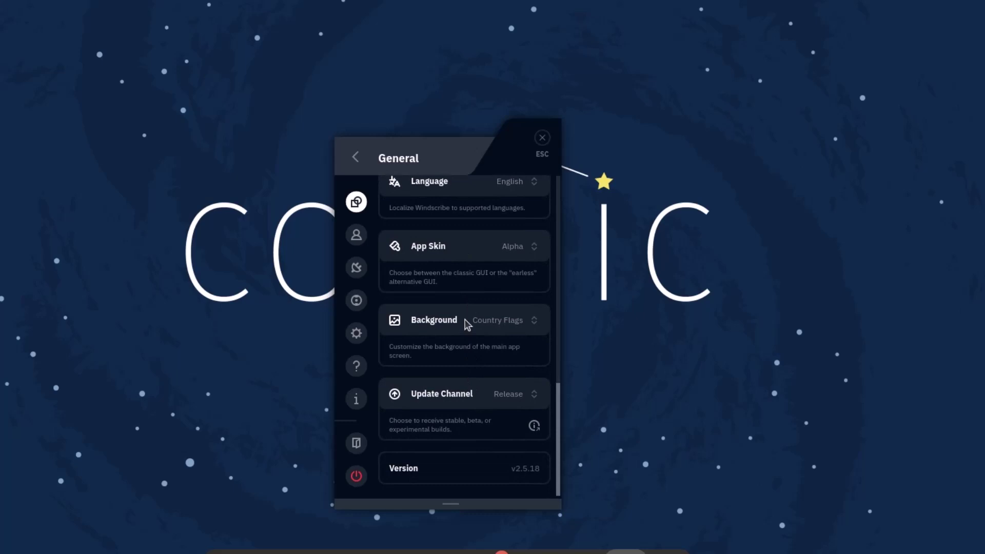
# Step: Review the Account and Connection preference pages
pyautogui.click(356, 234)
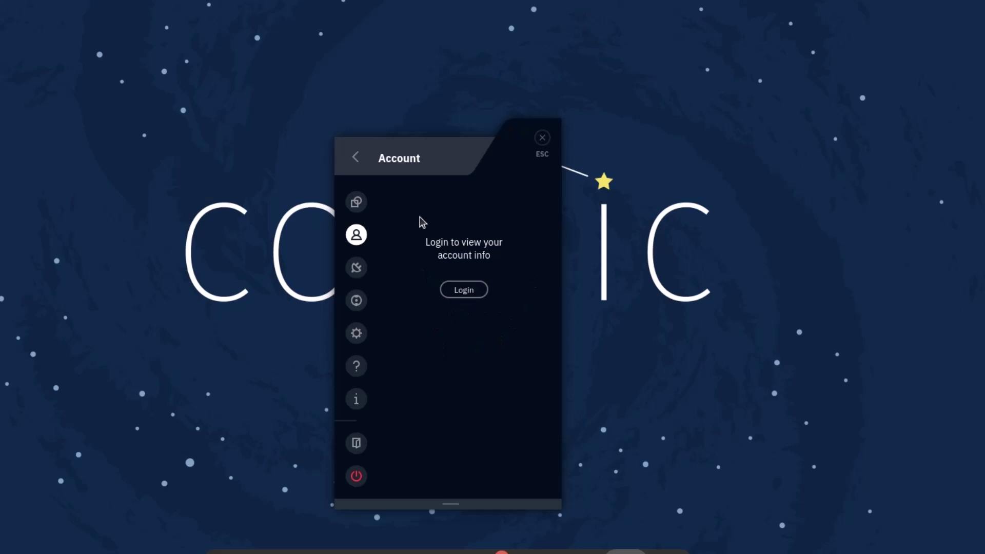
pyautogui.click(357, 267)
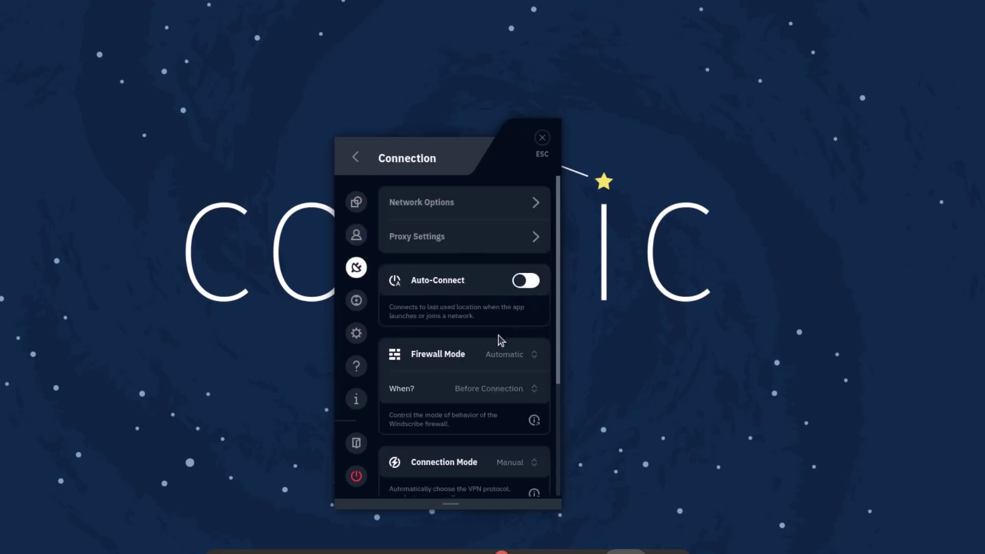
pyautogui.scroll(-5, 499, 335)
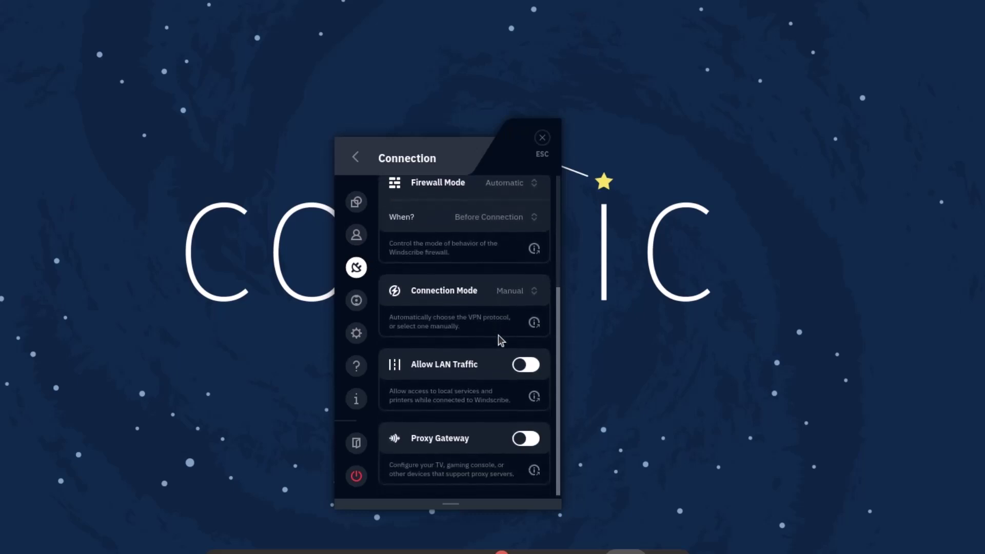
# Step: Review the R.O.B.E.R.T. and Advanced Options pages, ending on the About page
pyautogui.click(357, 302)
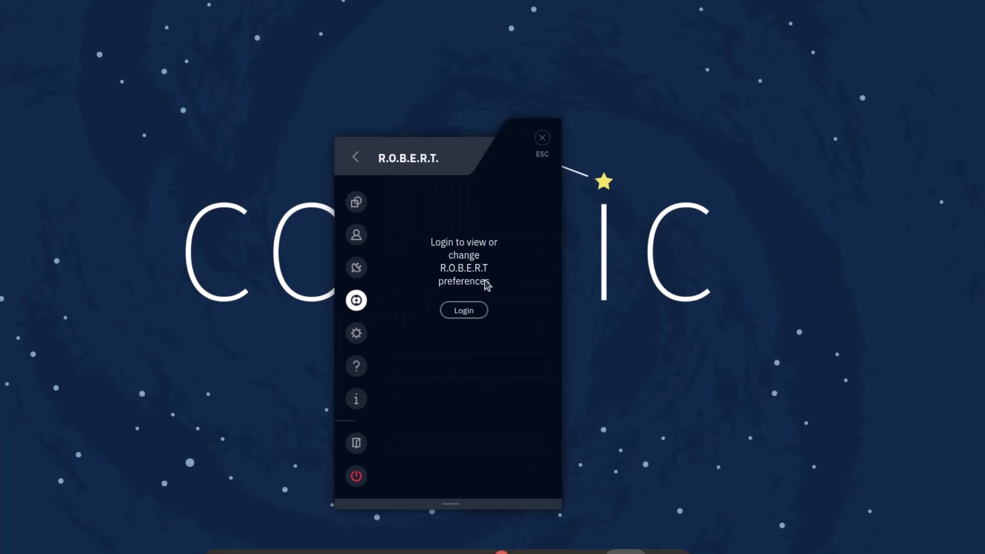
pyautogui.click(356, 333)
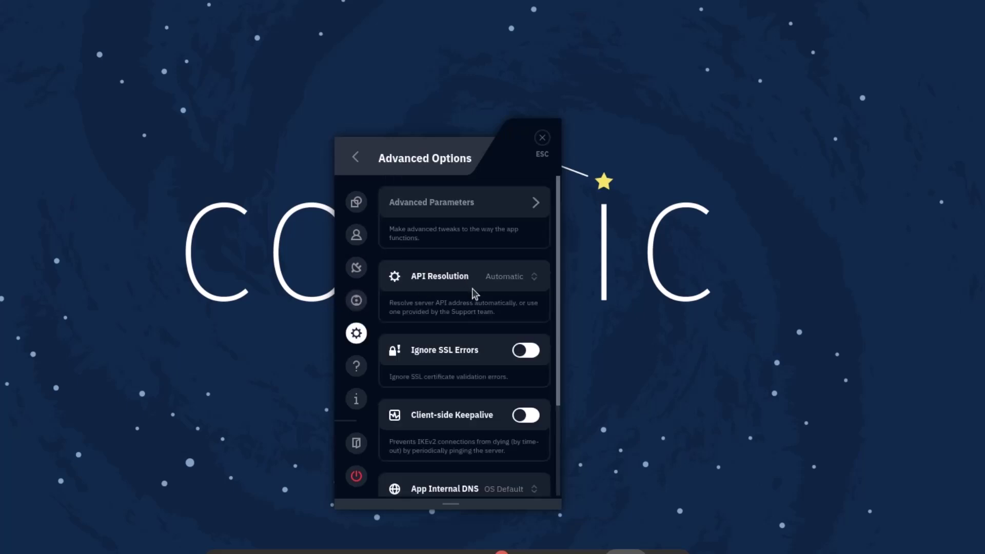
pyautogui.scroll(-3, 473, 290)
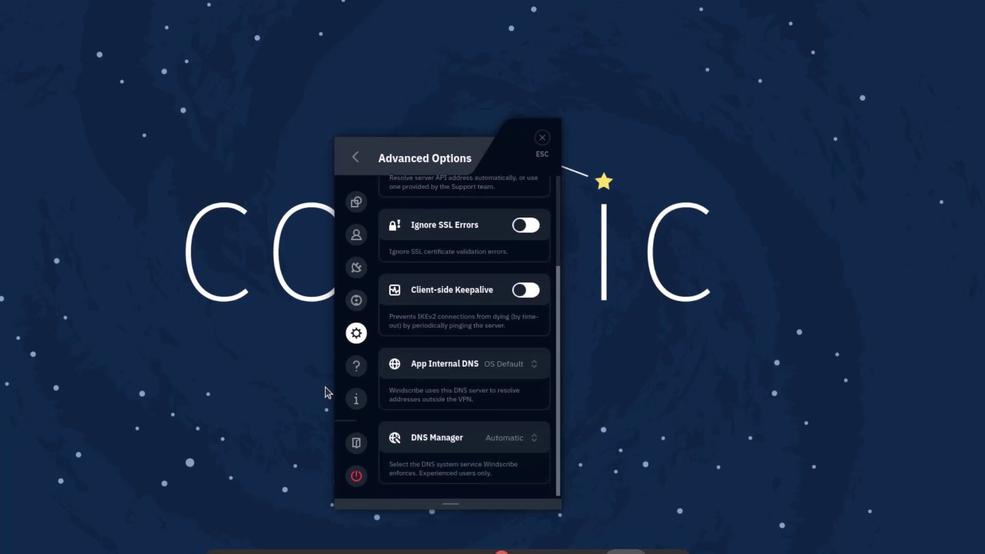
pyautogui.click(355, 403)
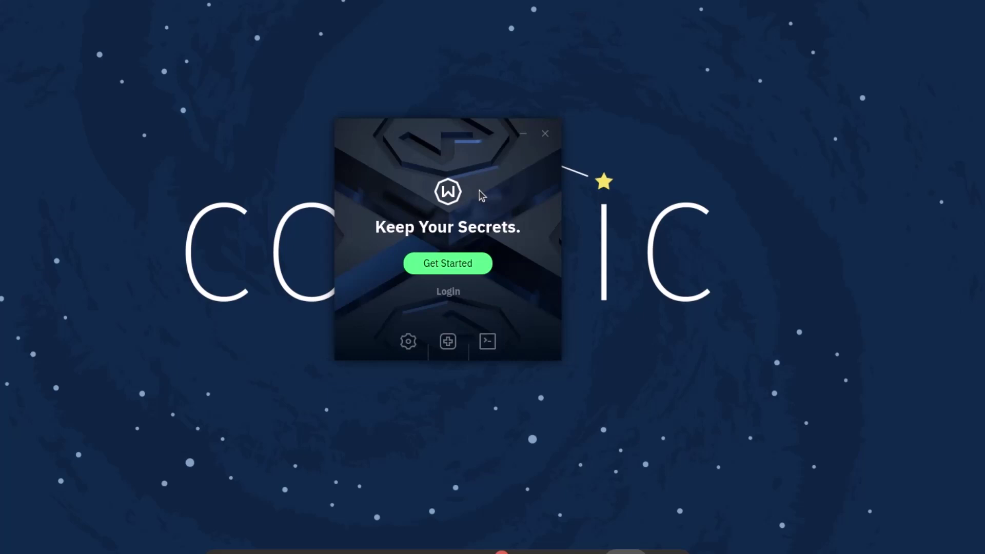
# Step: Log in to Windscribe with the account's username and password
pyautogui.click(448, 292)
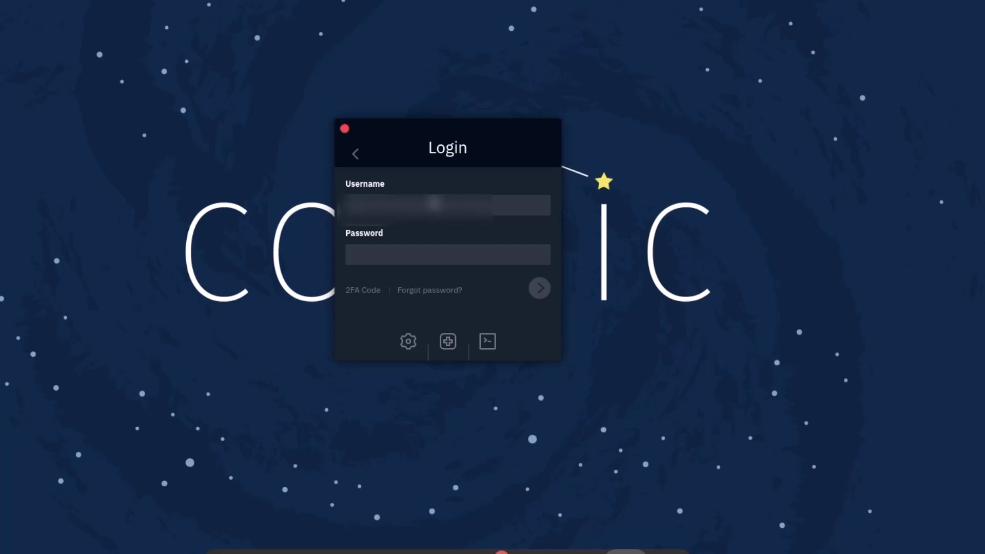
pyautogui.write('username')
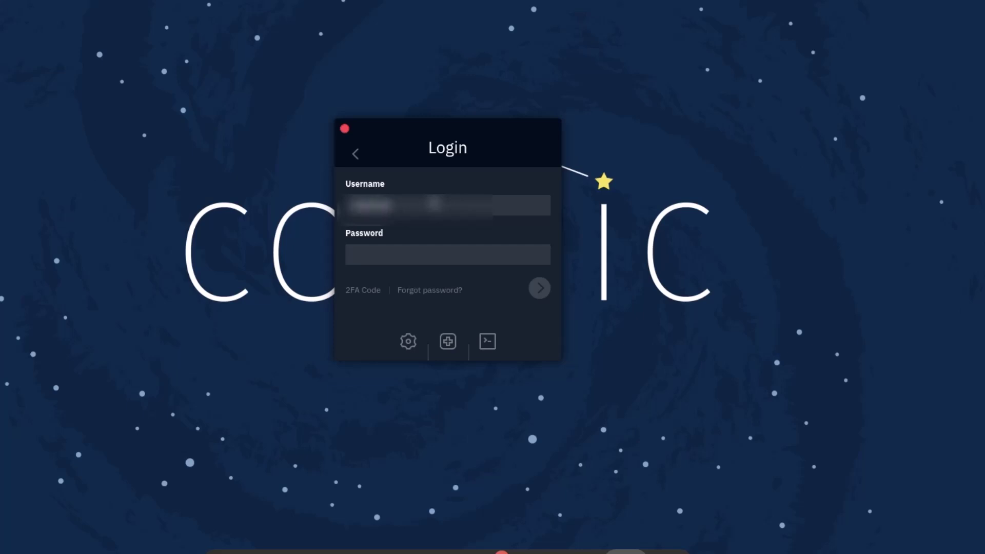
pyautogui.click(420, 255)
pyautogui.write('password')
pyautogui.press('Return')
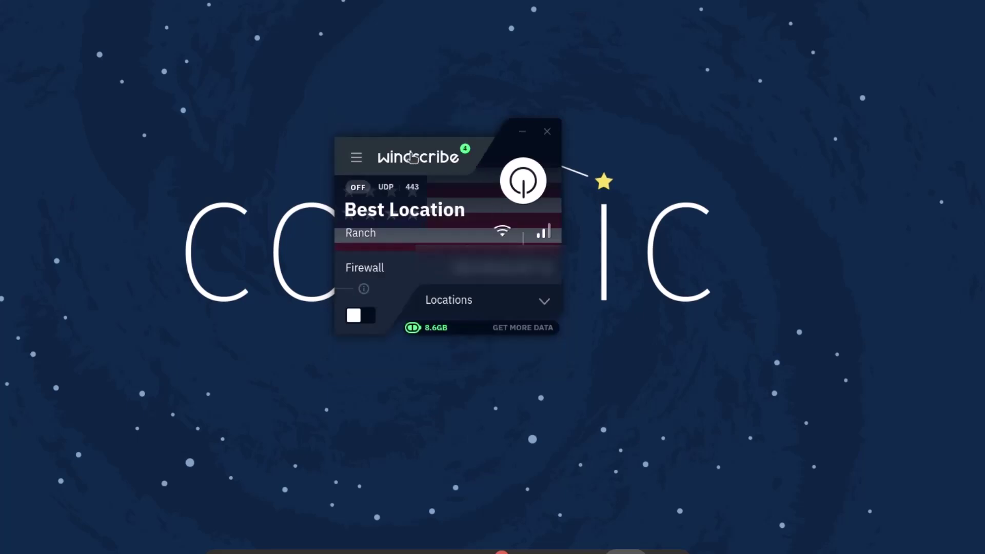
pyautogui.click(359, 158)
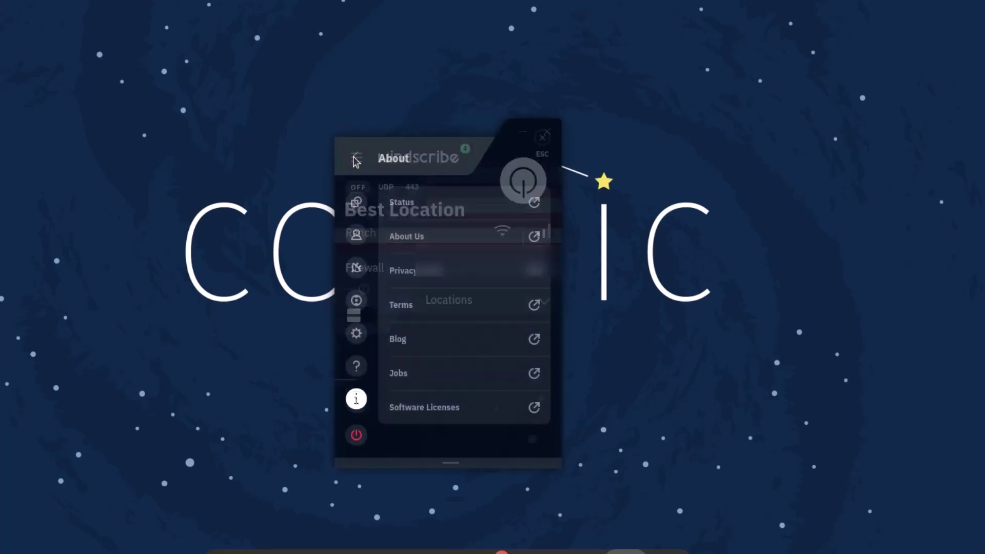
pyautogui.click(356, 158)
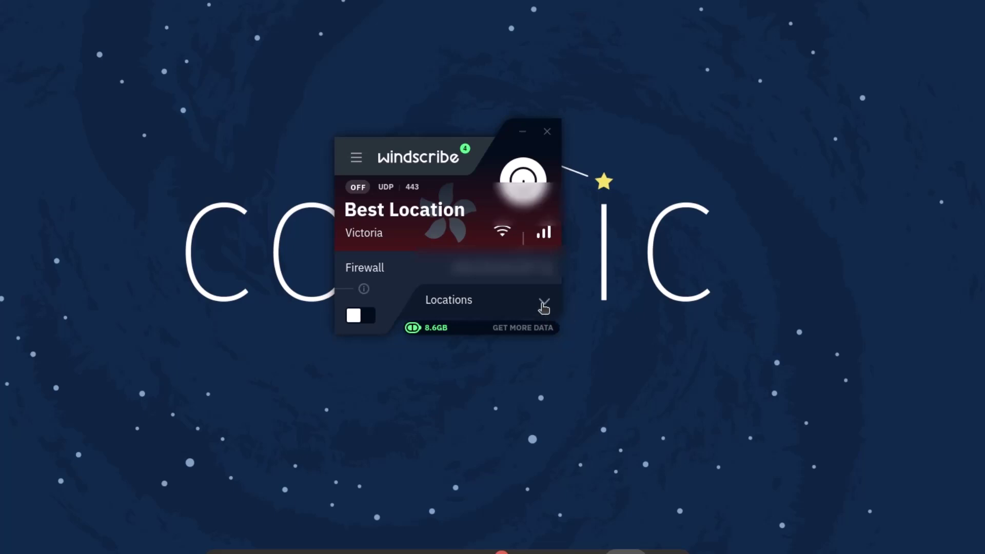
# Step: Expand the Locations list and briefly view US Central's cities
pyautogui.click(544, 306)
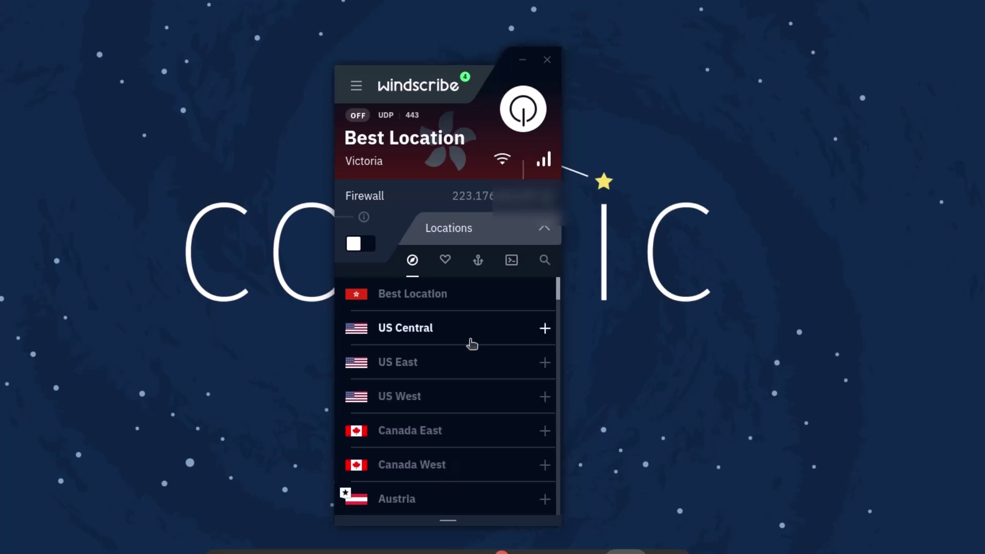
pyautogui.click(545, 329)
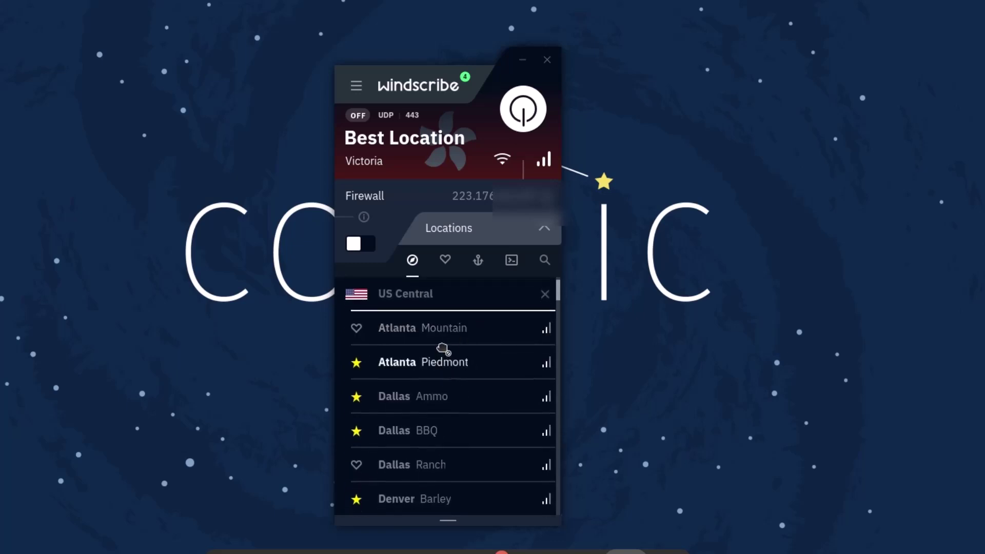
pyautogui.click(544, 294)
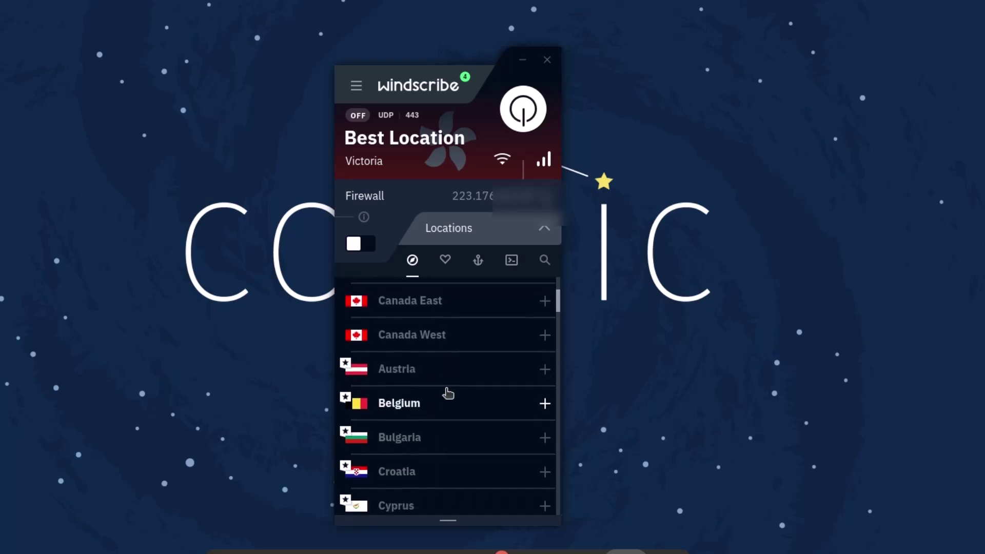
# Step: Preview the Paris servers under France and Frankfurt servers under Germany, collapsing each
pyautogui.scroll(-3, 448, 392)
pyautogui.scroll(-4, 448, 393)
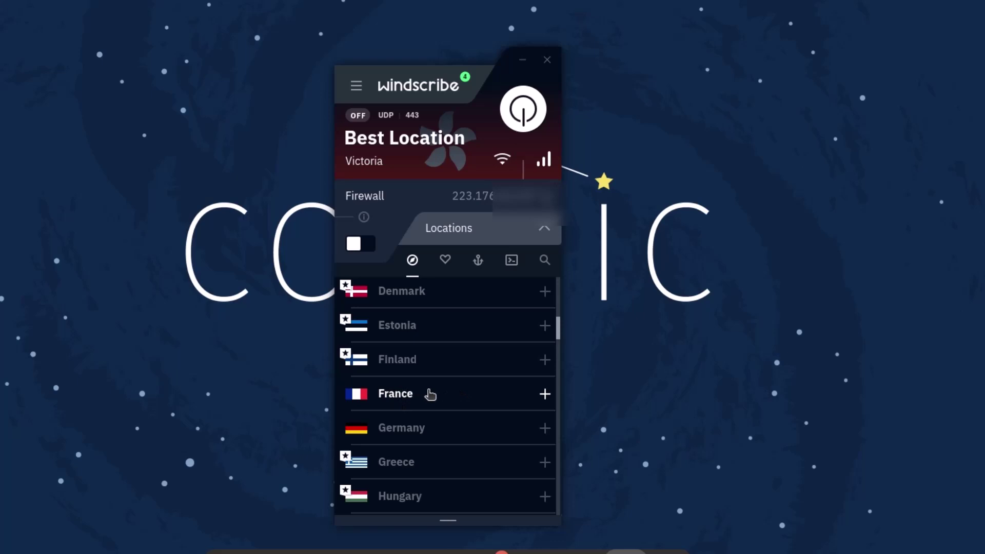
pyautogui.click(429, 393)
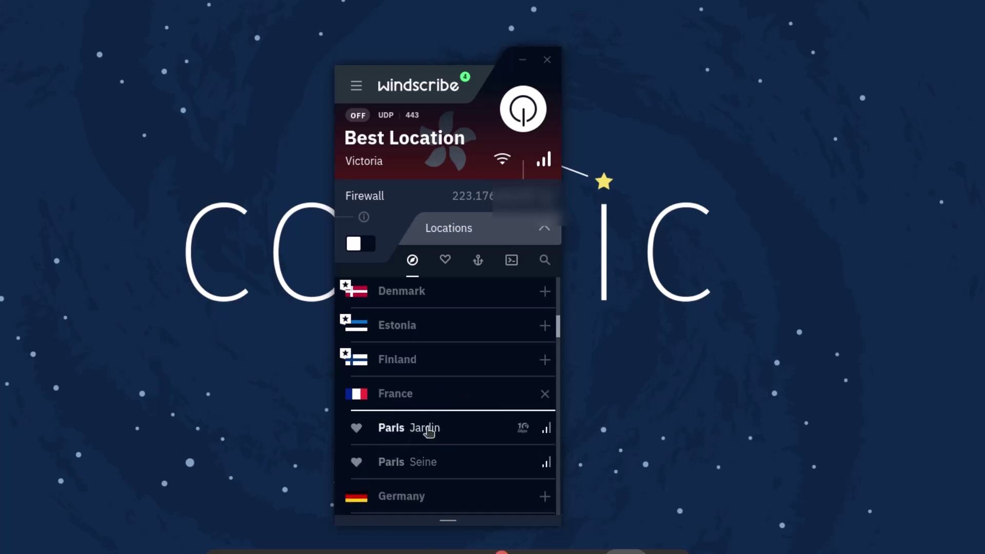
pyautogui.click(440, 402)
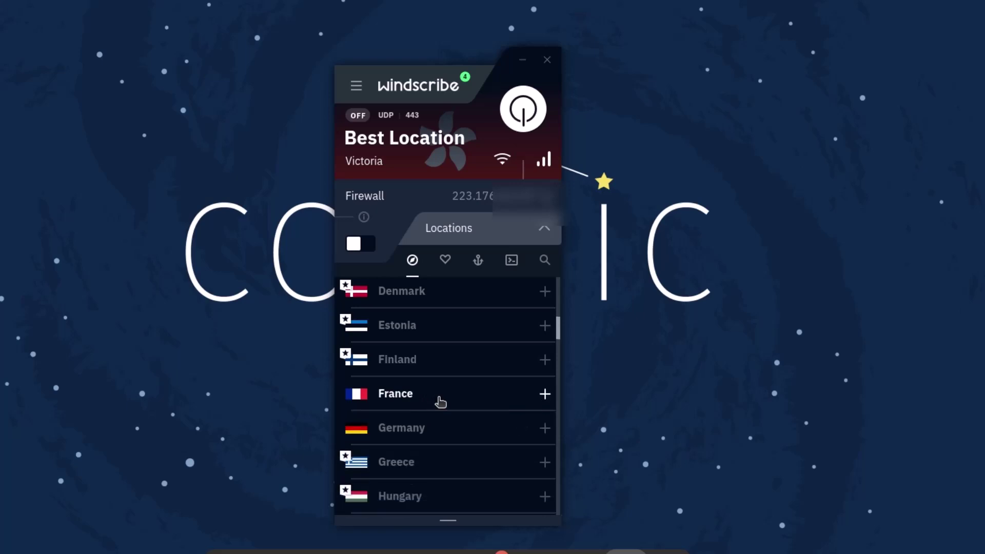
pyautogui.click(390, 426)
pyautogui.scroll(-1, 439, 464)
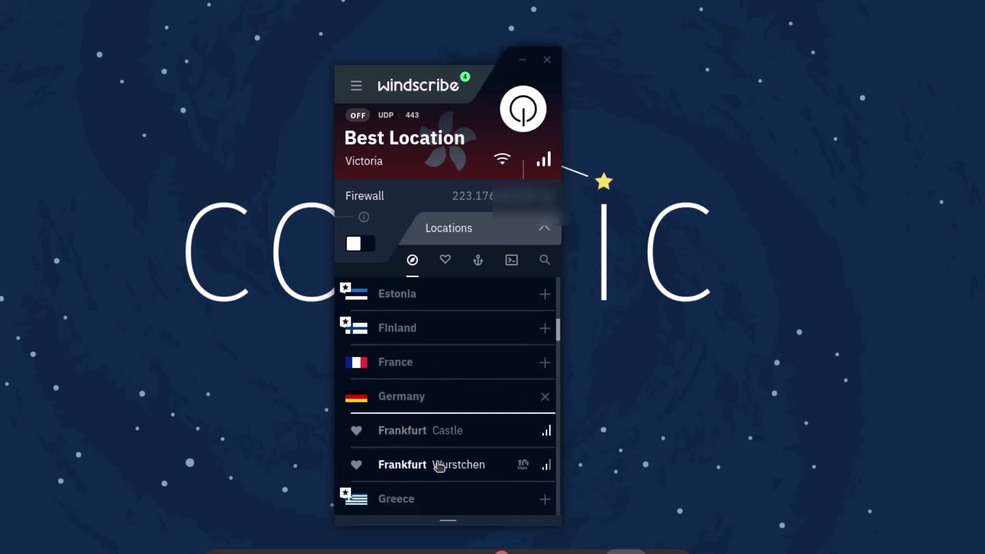
pyautogui.click(472, 380)
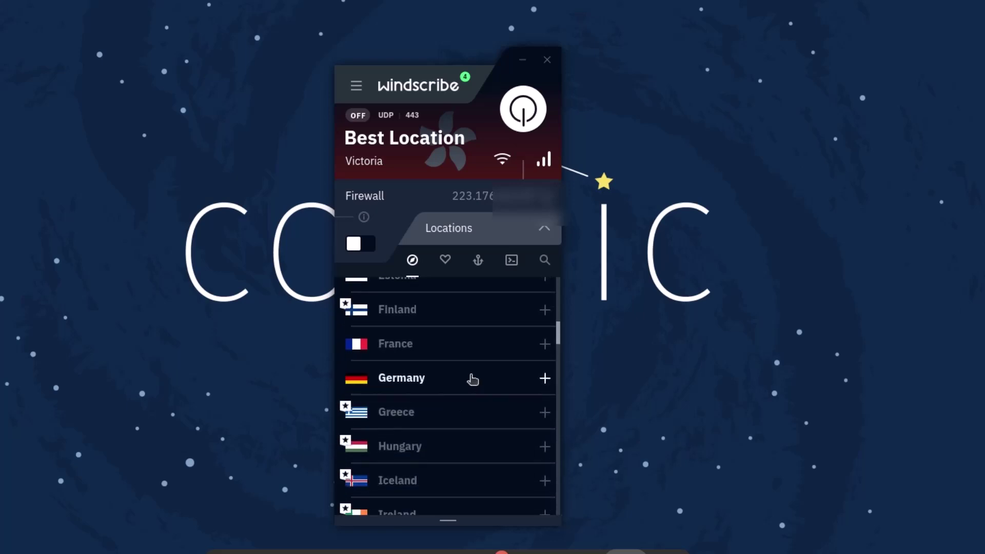
# Step: Scroll to Hong Kong and expand it to show the Phooey and Victoria servers
pyautogui.scroll(-4, 471, 380)
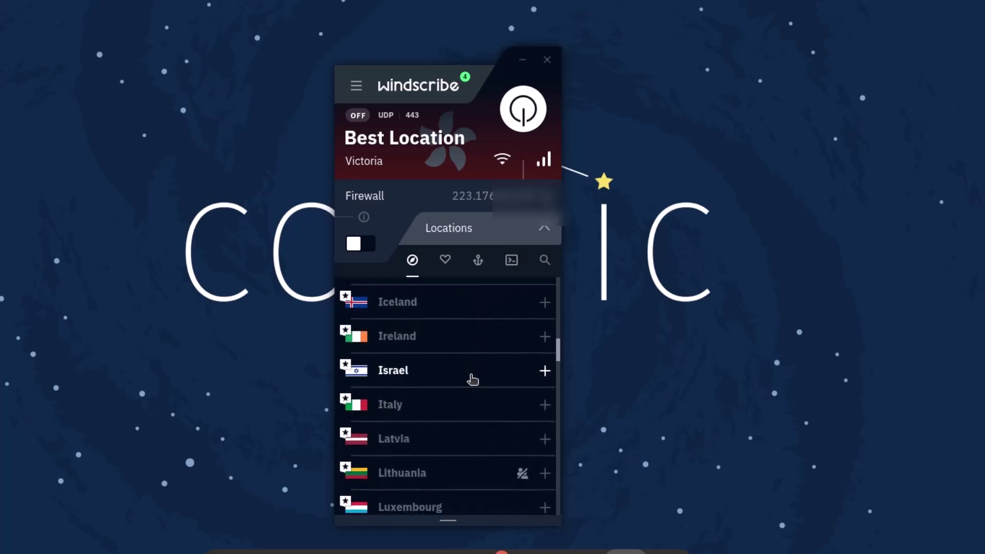
pyautogui.scroll(-3, 471, 379)
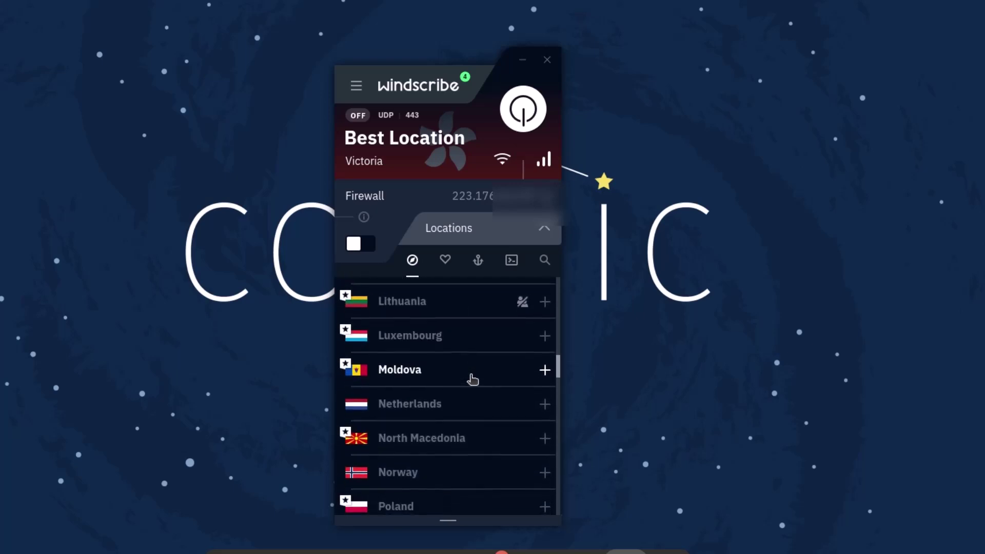
pyautogui.scroll(-2, 444, 411)
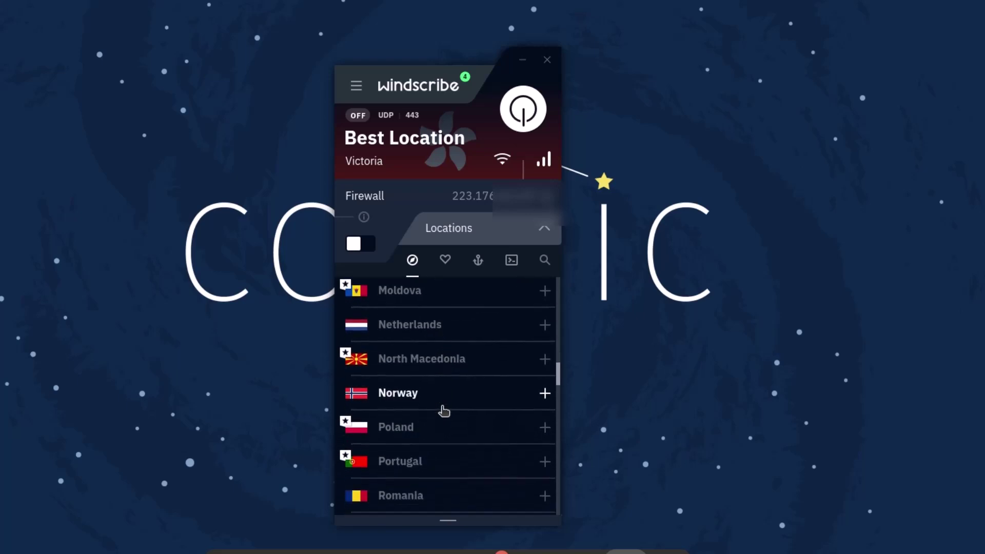
pyautogui.scroll(-3, 441, 385)
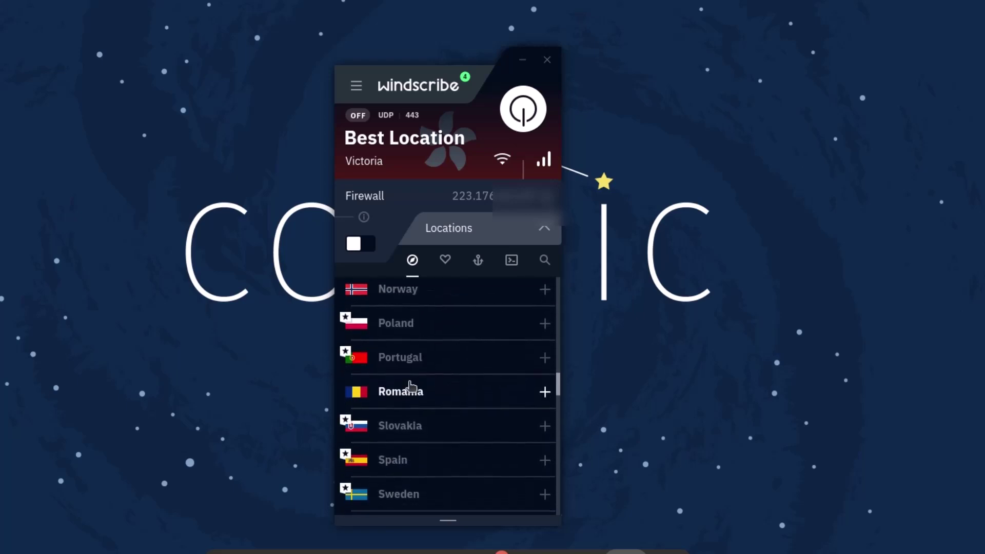
pyautogui.scroll(-3, 461, 395)
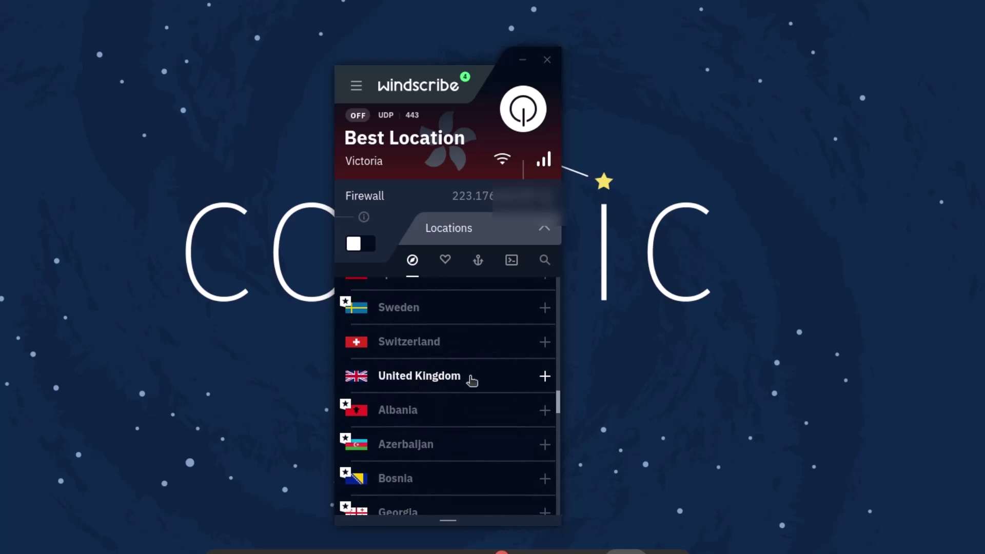
pyautogui.scroll(-3, 471, 380)
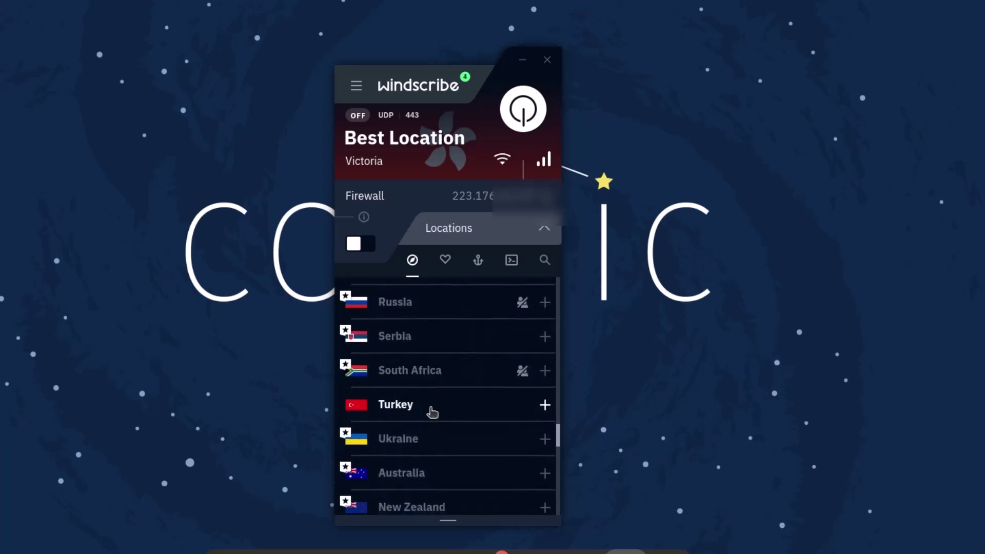
pyautogui.scroll(-5, 432, 412)
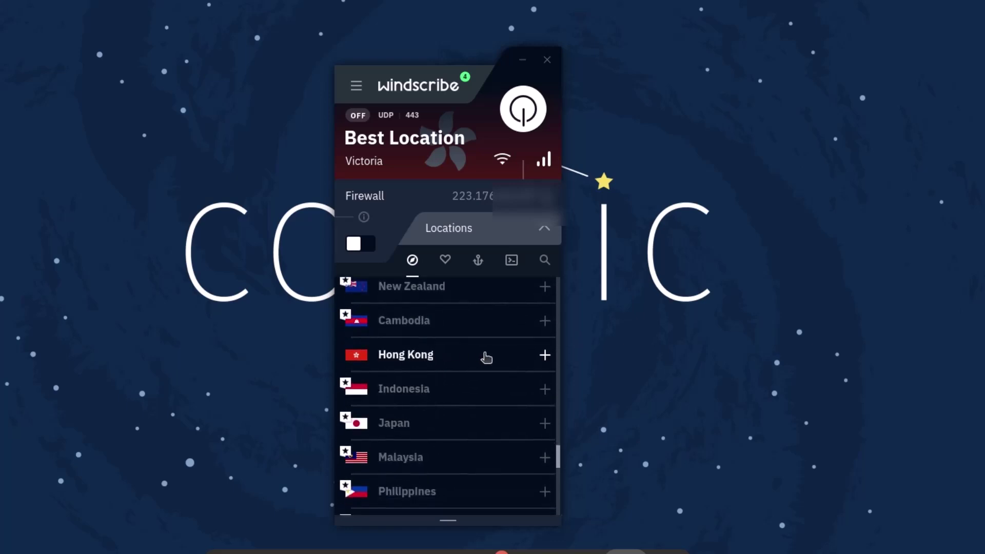
pyautogui.scroll(-5, 466, 383)
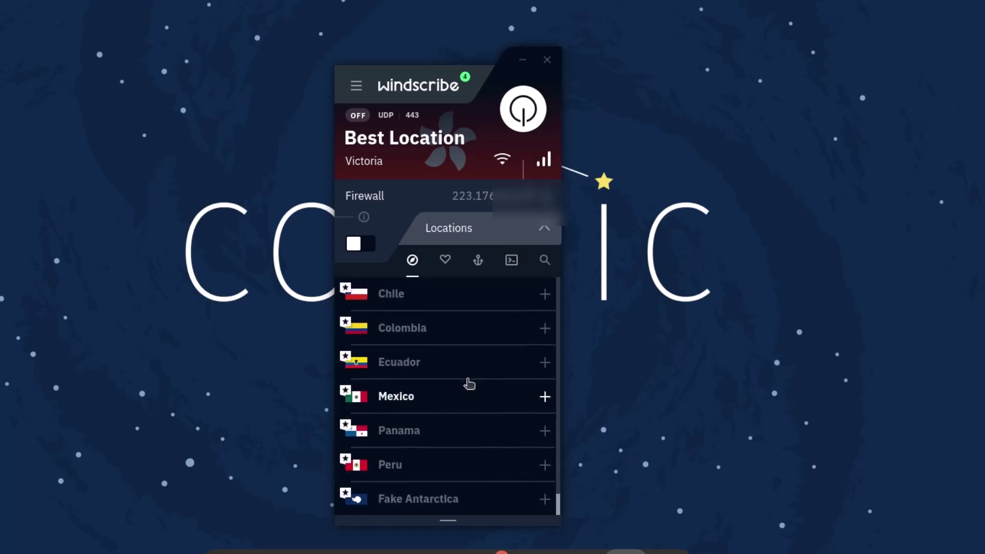
pyautogui.scroll(8, 468, 383)
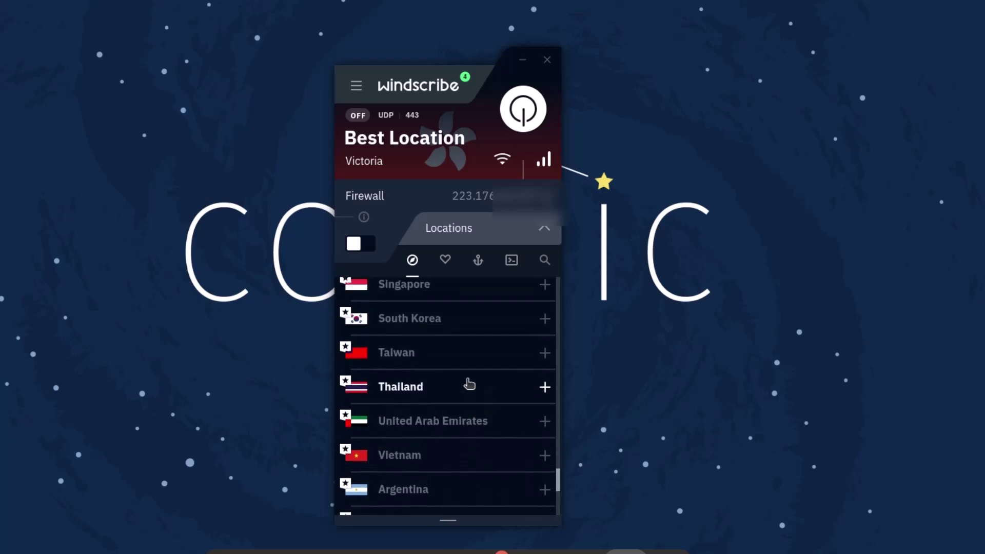
pyautogui.scroll(8, 468, 384)
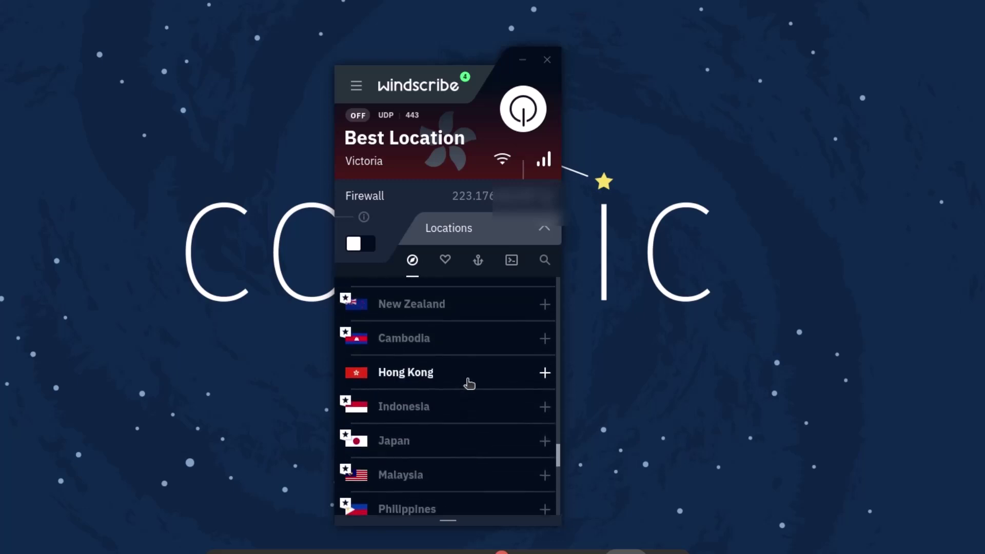
pyautogui.scroll(2, 469, 383)
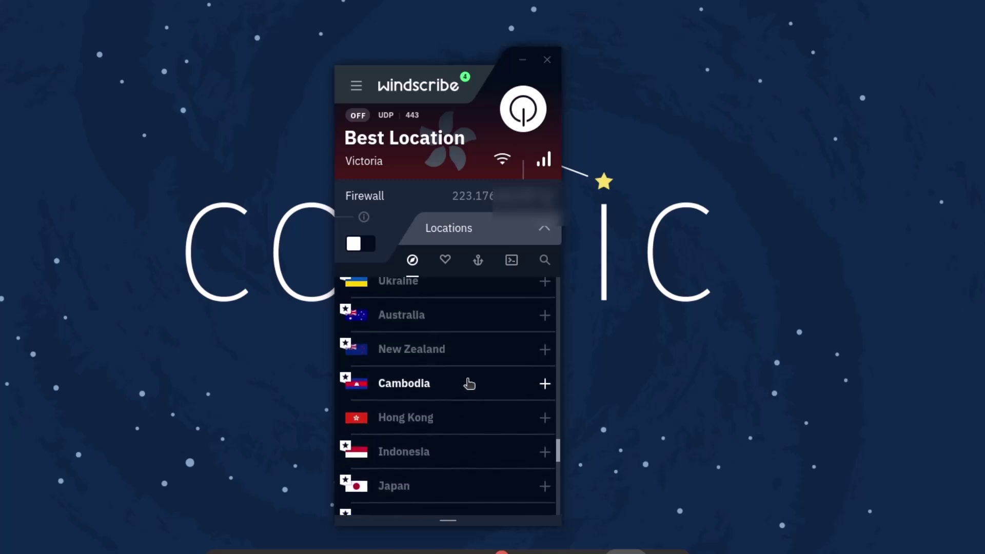
pyautogui.click(477, 422)
pyautogui.scroll(-3, 469, 419)
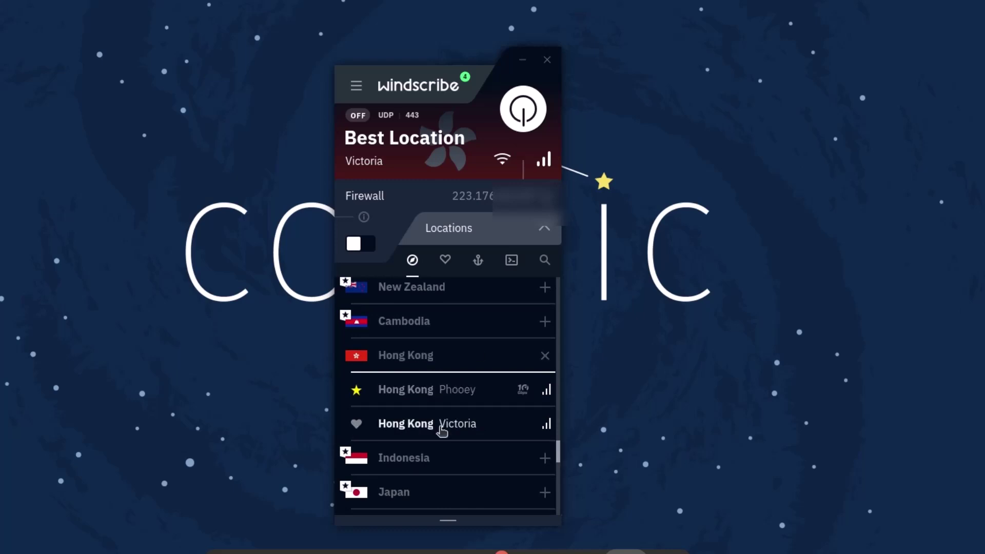
# Step: From the Favourites tab, connect the VPN to Paris Seine
pyautogui.click(445, 261)
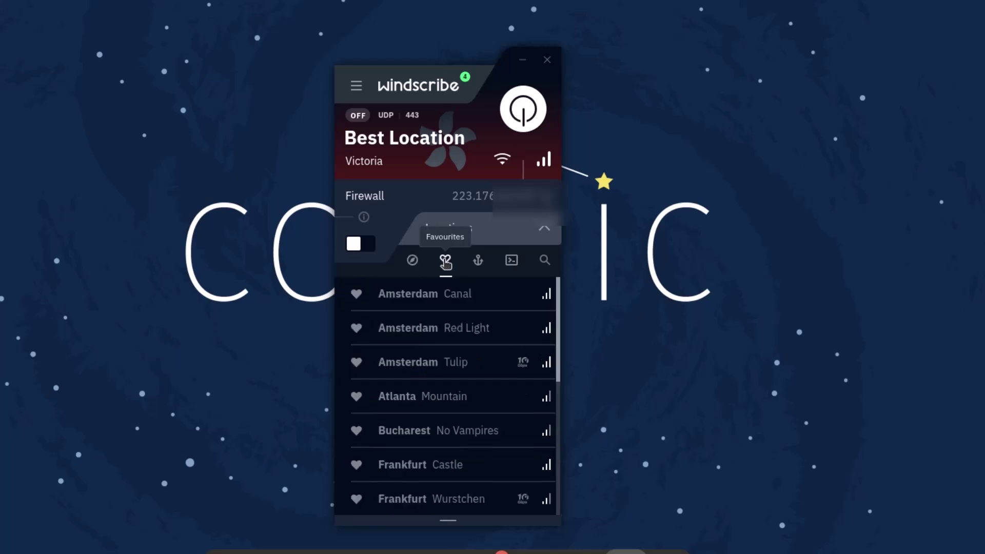
pyautogui.scroll(-9, 452, 351)
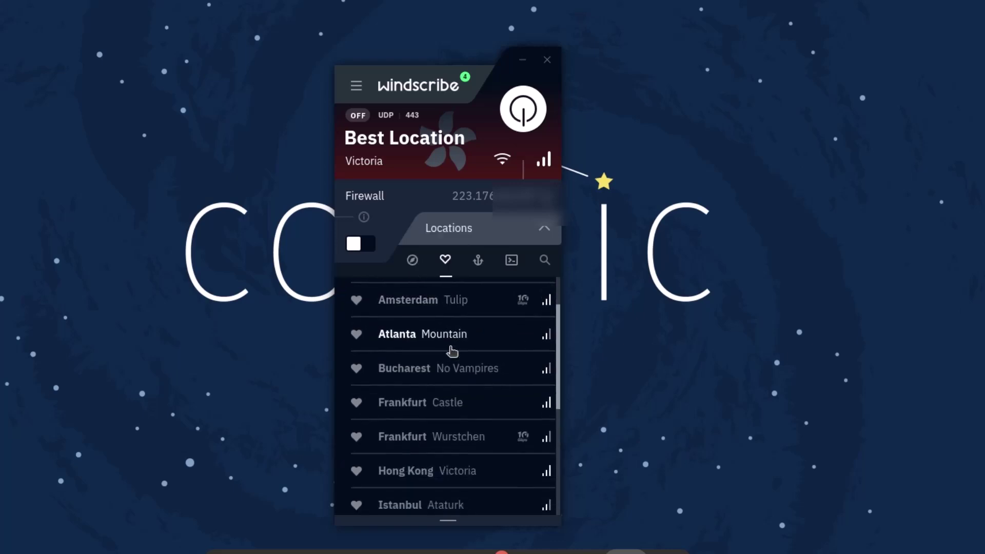
pyautogui.scroll(9, 451, 351)
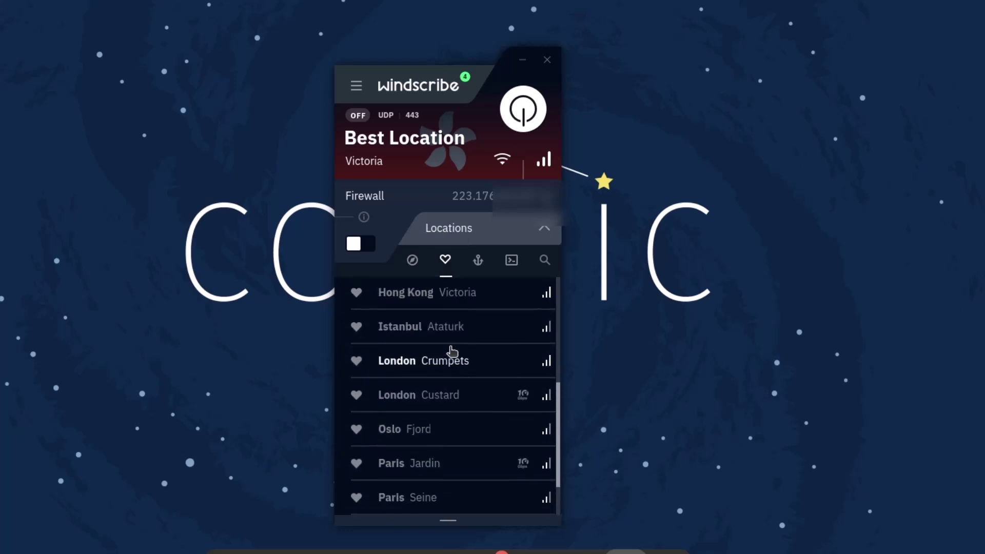
pyautogui.scroll(-4, 452, 351)
pyautogui.scroll(-5, 451, 351)
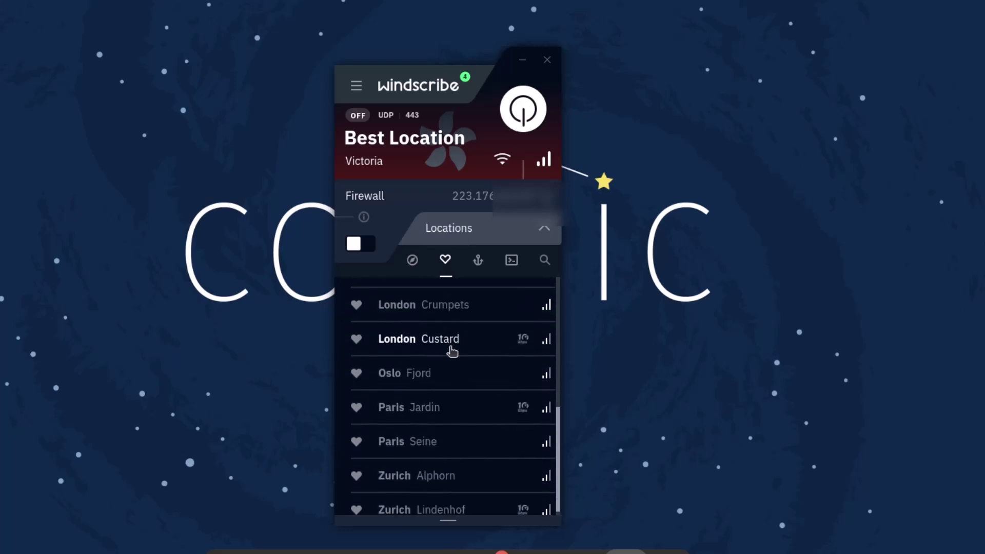
pyautogui.scroll(9, 451, 351)
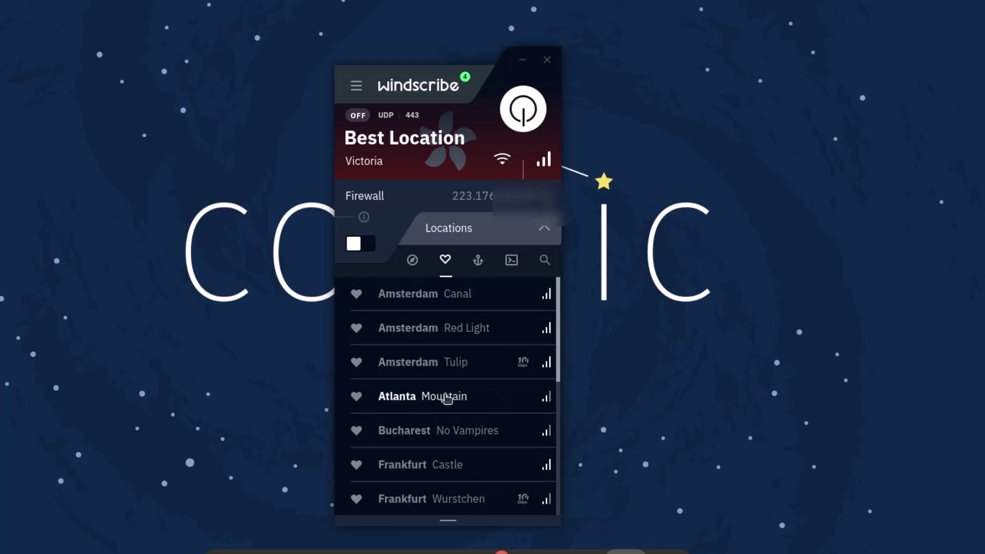
pyautogui.scroll(-6, 454, 365)
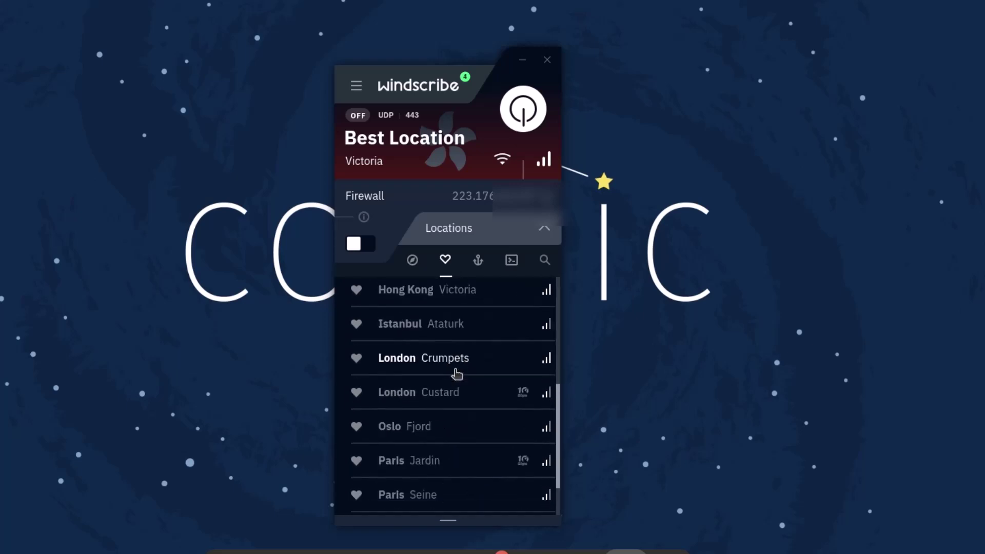
pyautogui.scroll(-2, 456, 373)
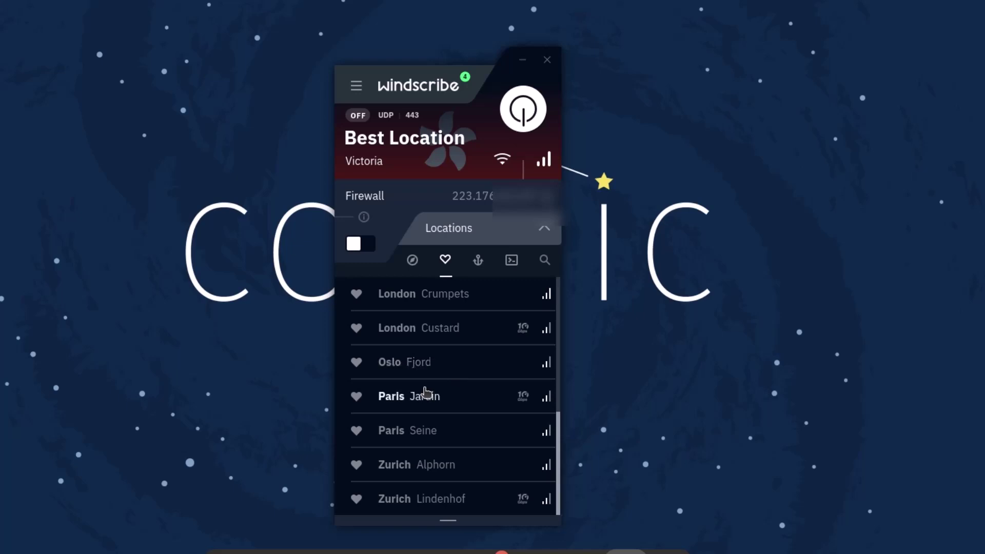
pyautogui.click(428, 438)
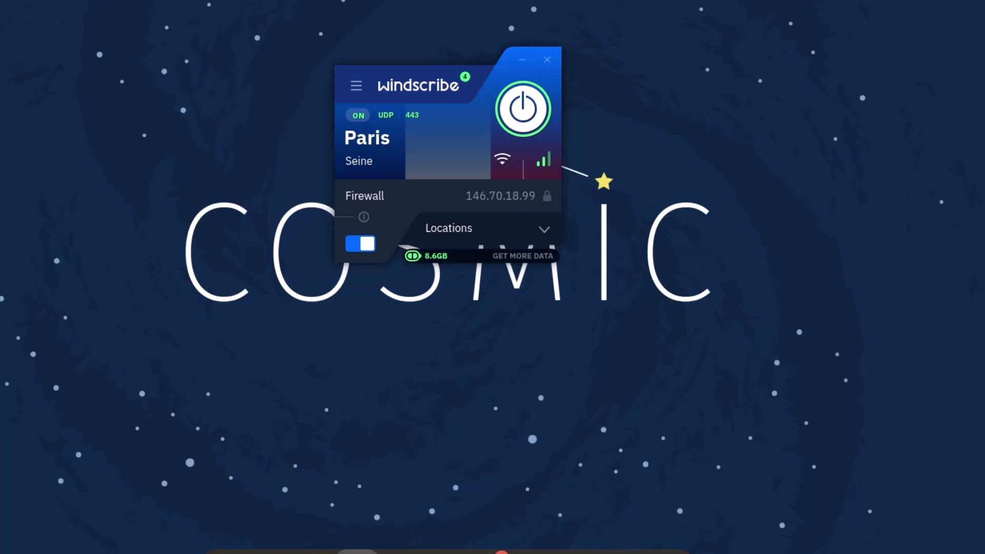
# Step: Launch Firefox, load duckduckgo.com and search 'my ip'
pyautogui.press('super')
pyautogui.click(260, 50)
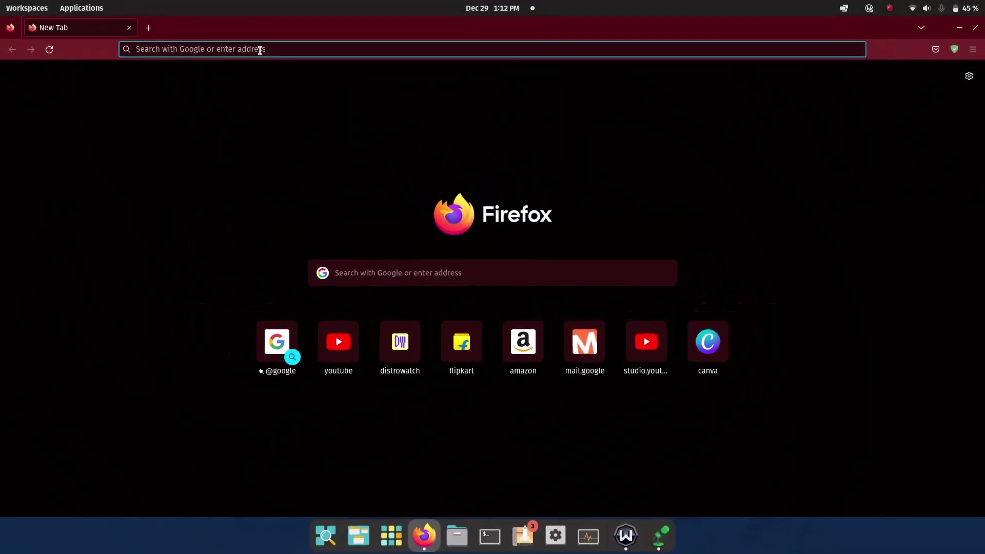
pyautogui.write('duckduckgo.com')
pyautogui.press('Return')
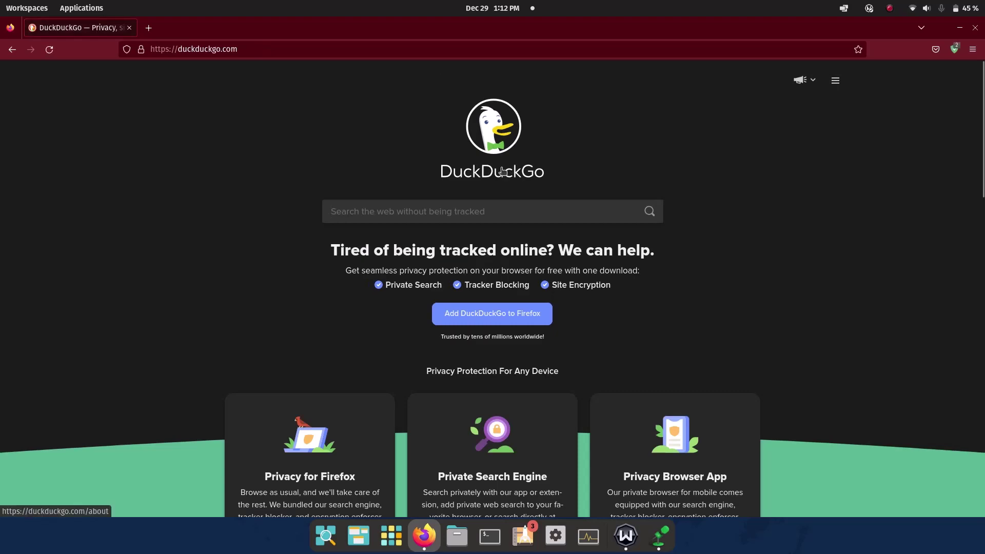
pyautogui.write('my ip')
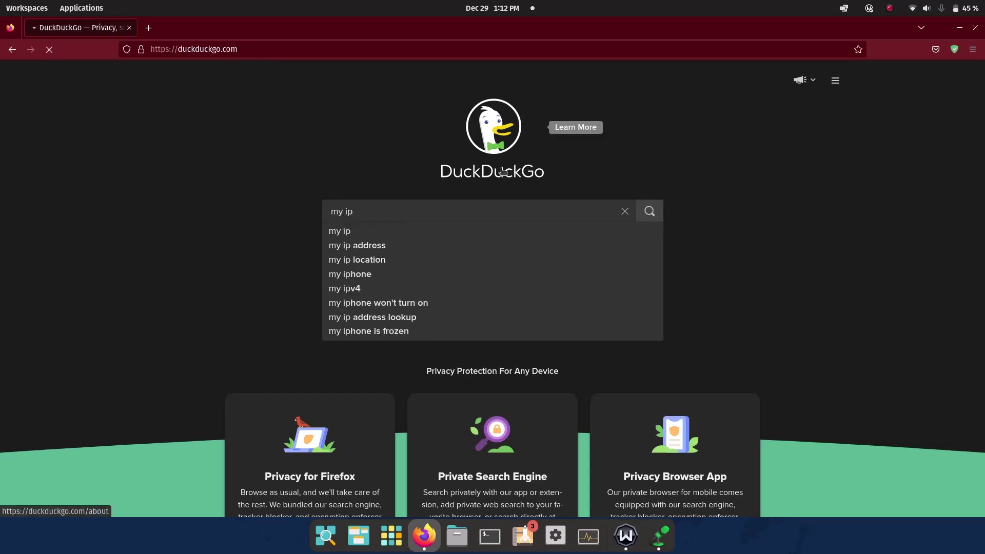
pyautogui.press('Return')
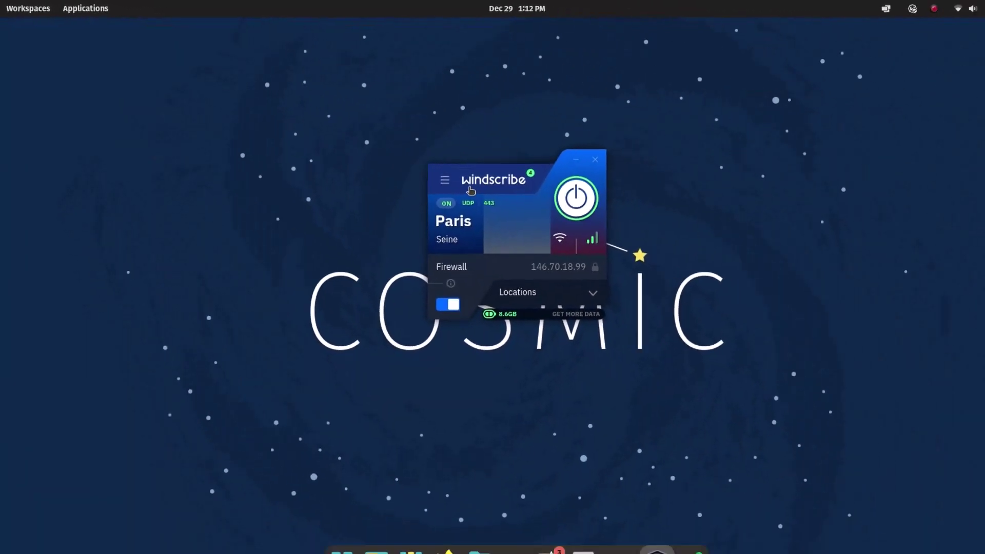
# Step: Return to Windscribe's main view and open the Locations list
pyautogui.click(424, 173)
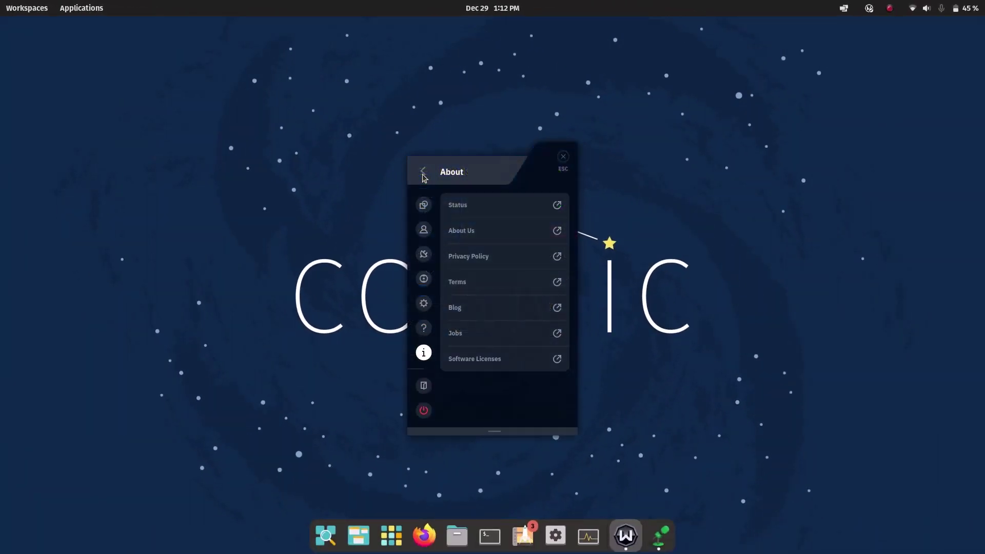
pyautogui.click(423, 176)
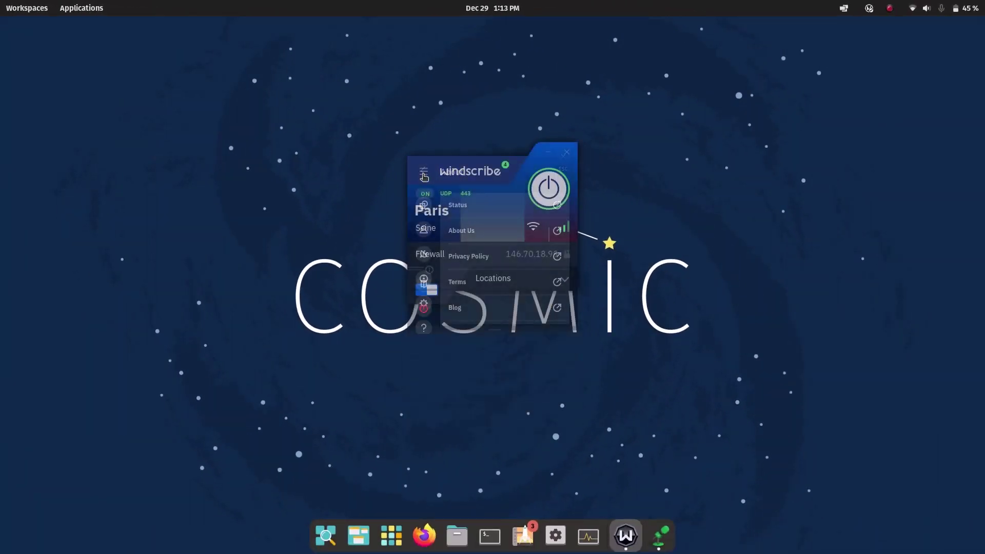
pyautogui.click(566, 281)
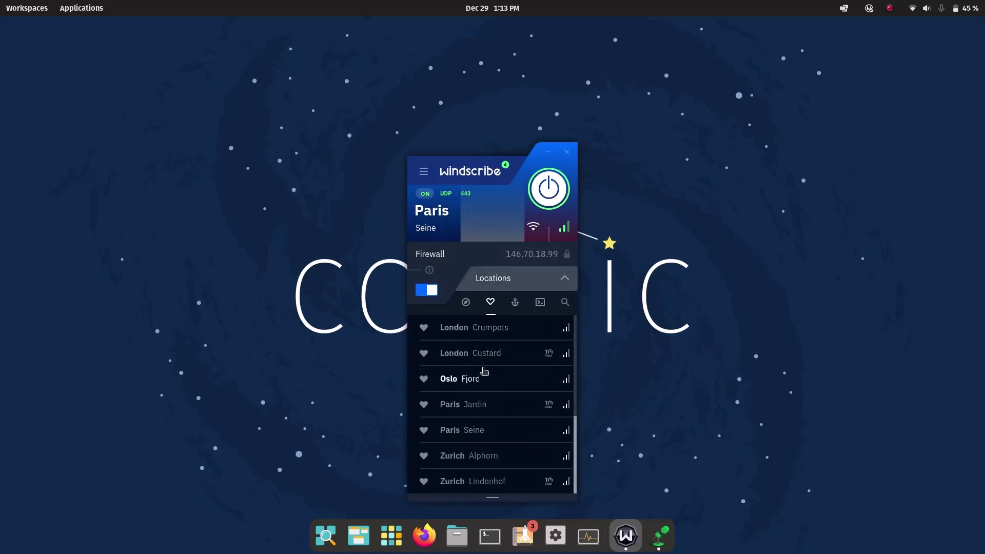
pyautogui.scroll(9, 483, 370)
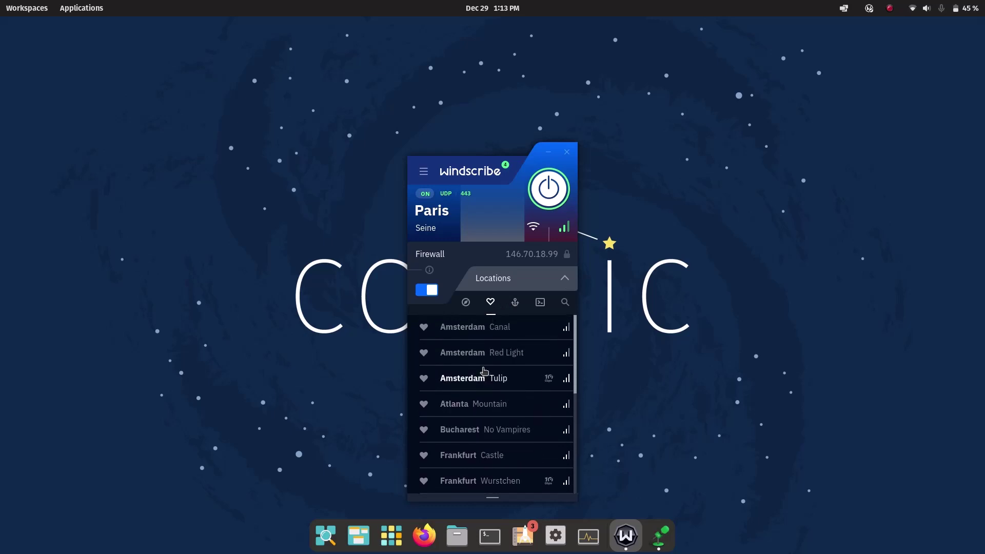
pyautogui.scroll(-9, 484, 371)
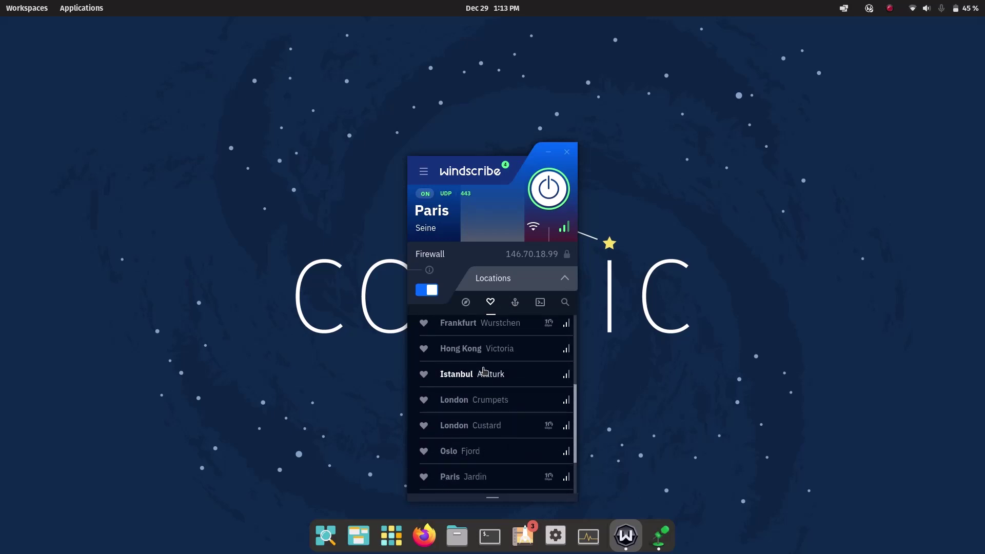
# Step: Switch to the all-countries list, scroll through it, and open the notifications panel
pyautogui.click(466, 301)
pyautogui.scroll(-5, 494, 392)
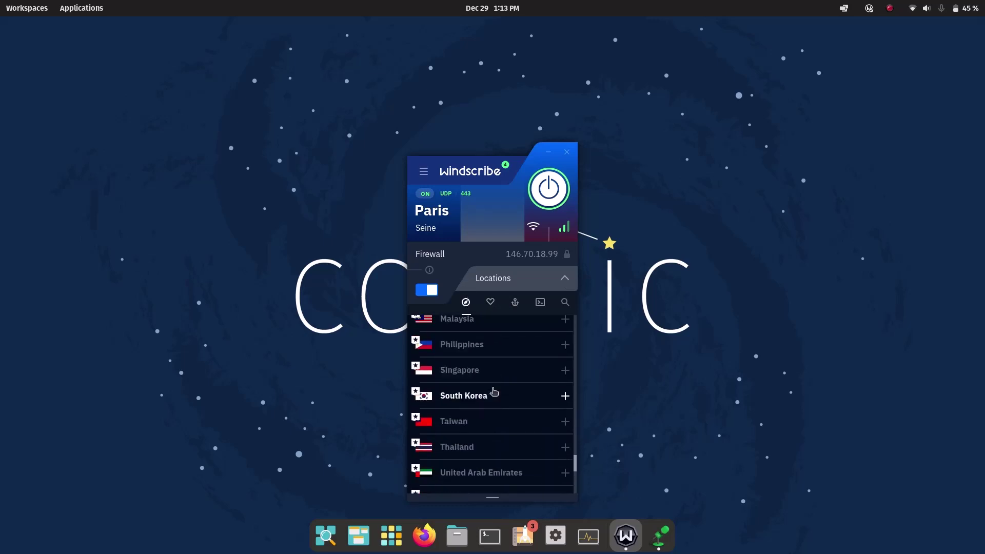
pyautogui.scroll(-5, 493, 392)
pyautogui.scroll(8, 493, 391)
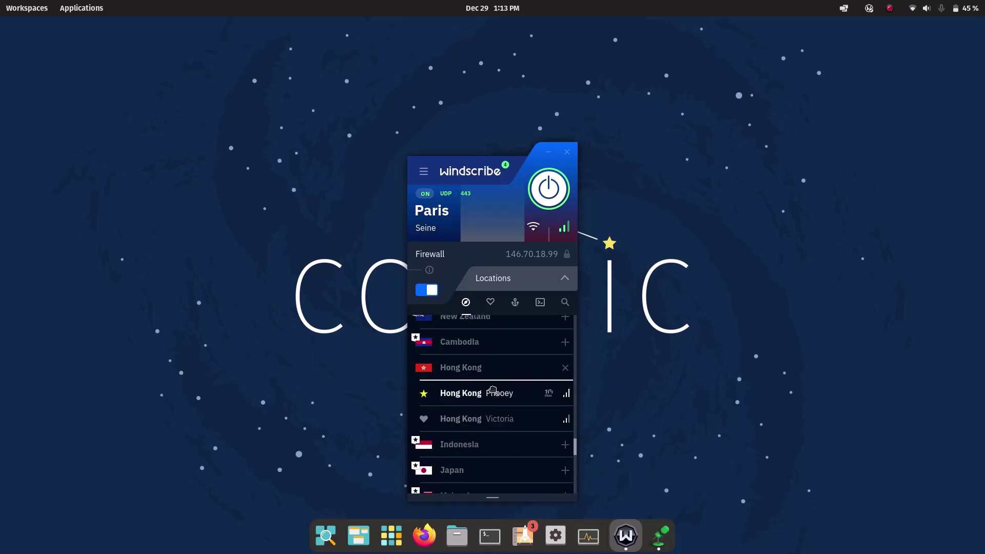
pyautogui.scroll(-5, 493, 391)
pyautogui.click(486, 7)
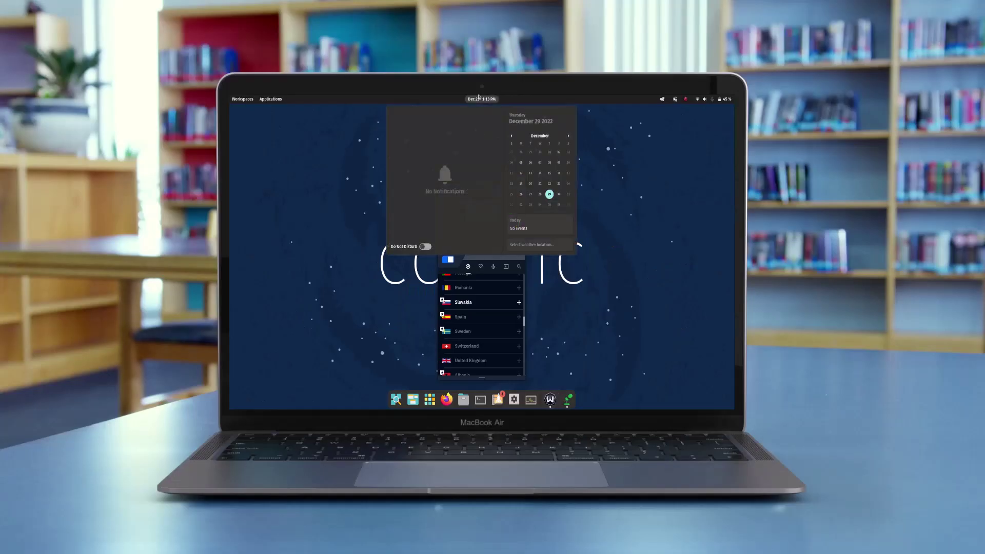